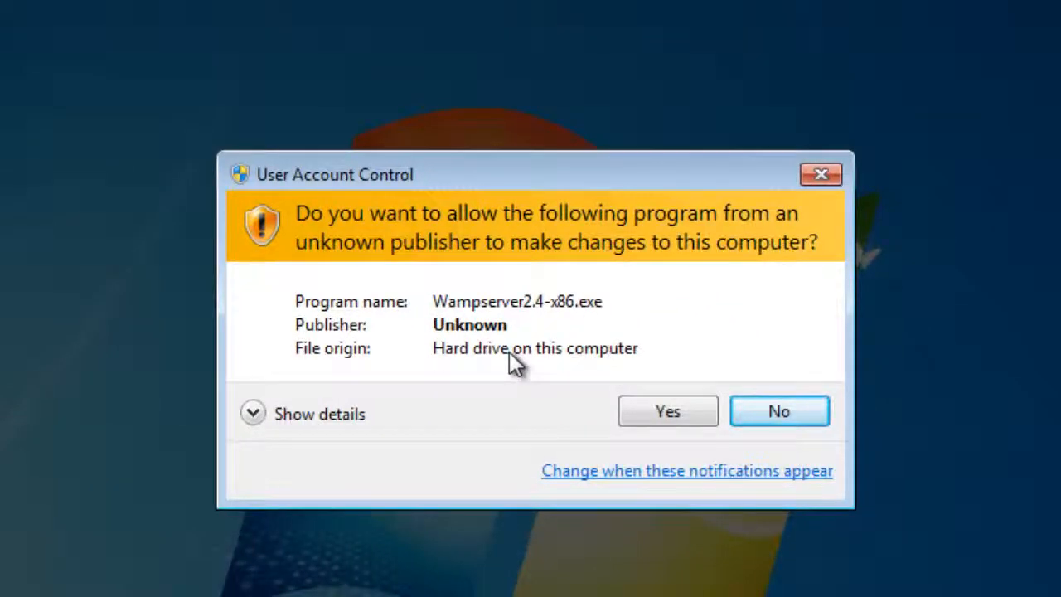
Approve the installer, pass the welcome page and accept the license agreement
click(646, 415)
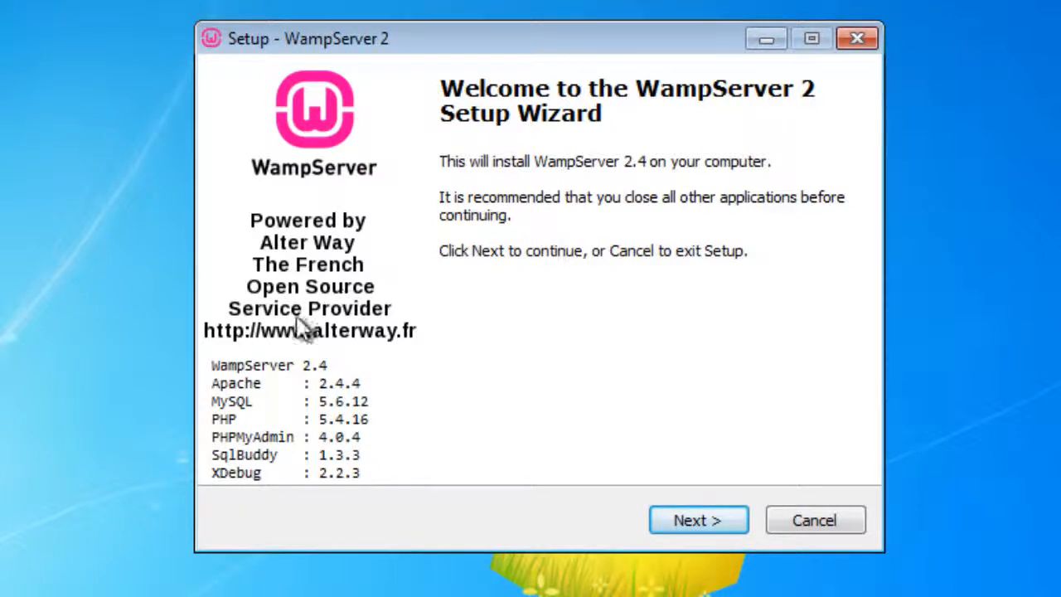
click(695, 522)
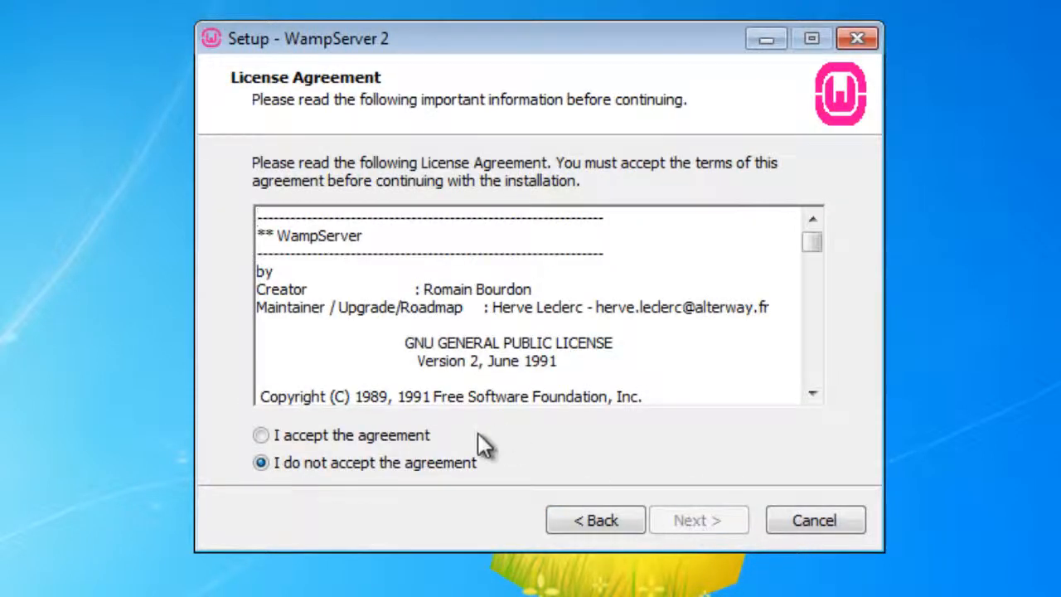
click(388, 436)
click(719, 524)
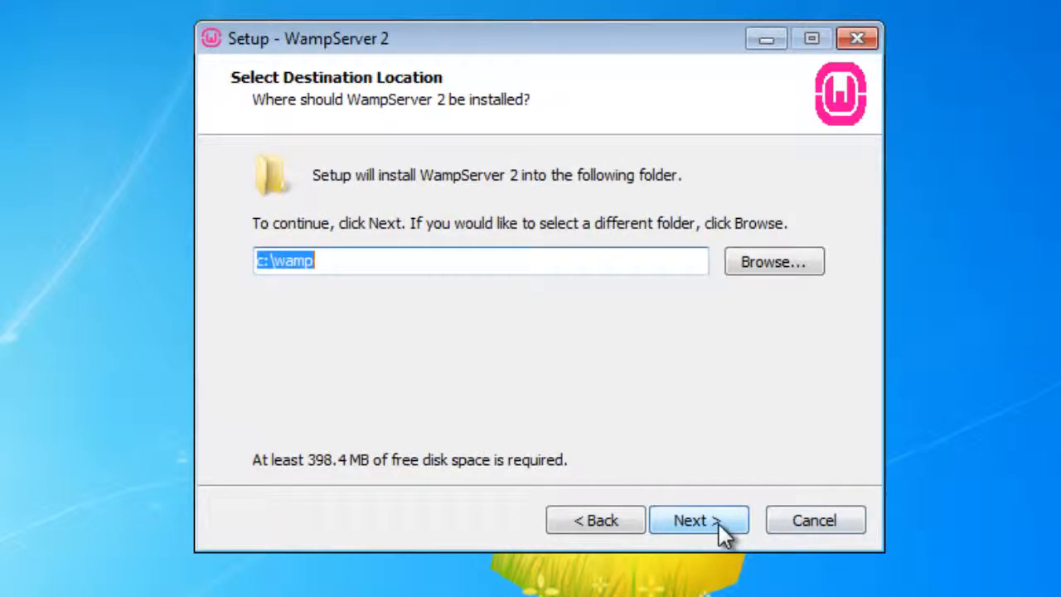
Keep c:\wamp as the destination folder
click(436, 266)
drag(436, 266, 137, 265)
click(688, 522)
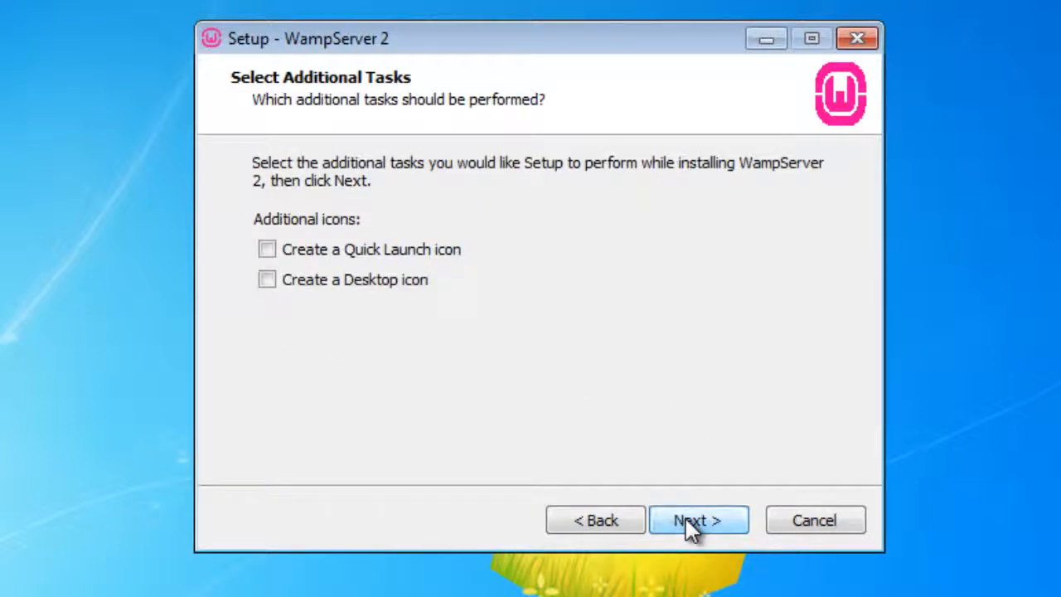
Choose only the 'Create a Desktop icon' task and begin the installation
click(264, 251)
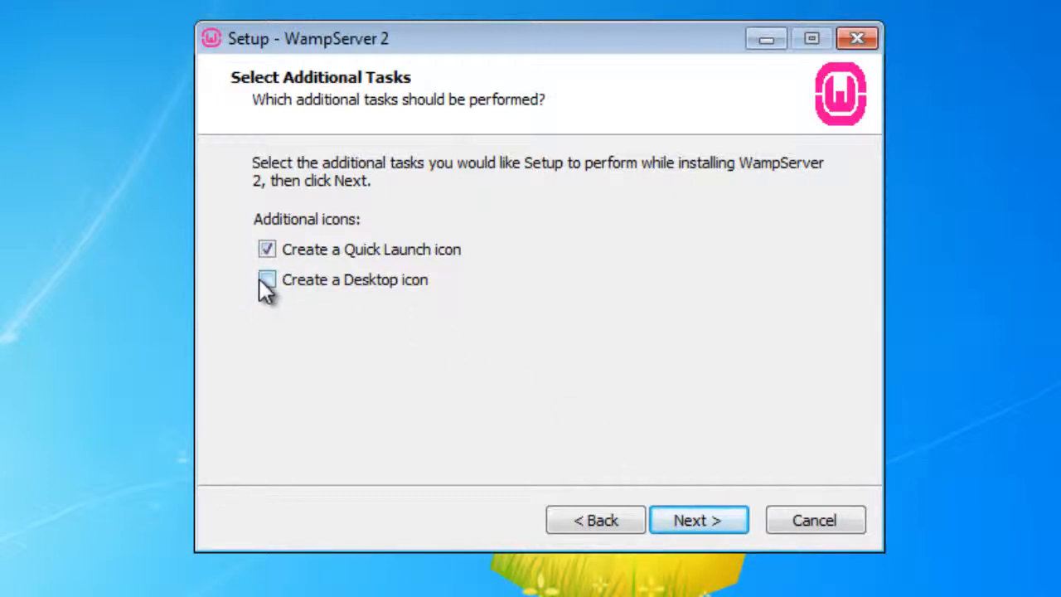
click(267, 283)
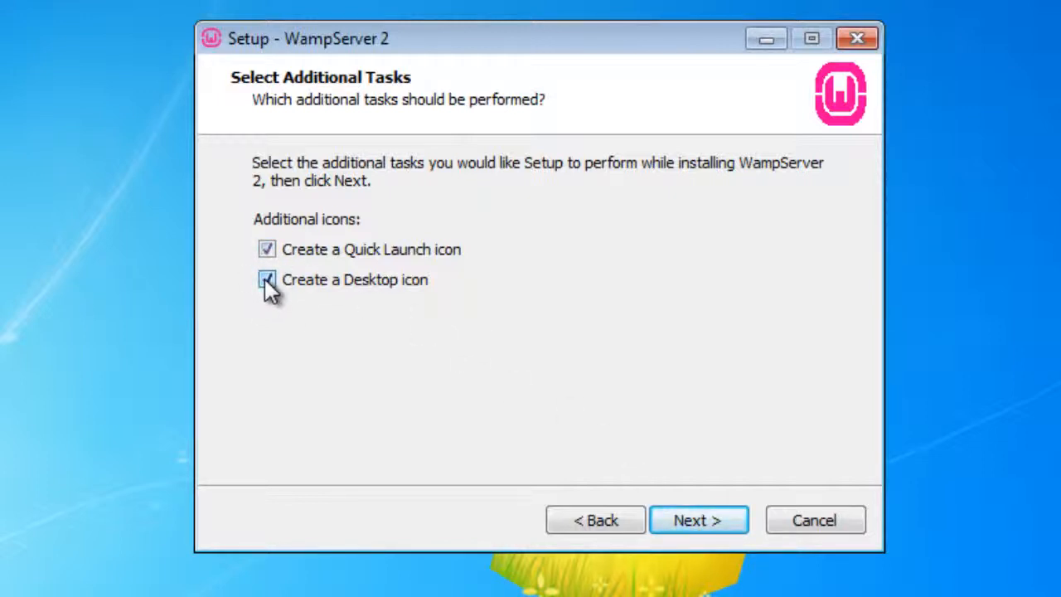
click(266, 250)
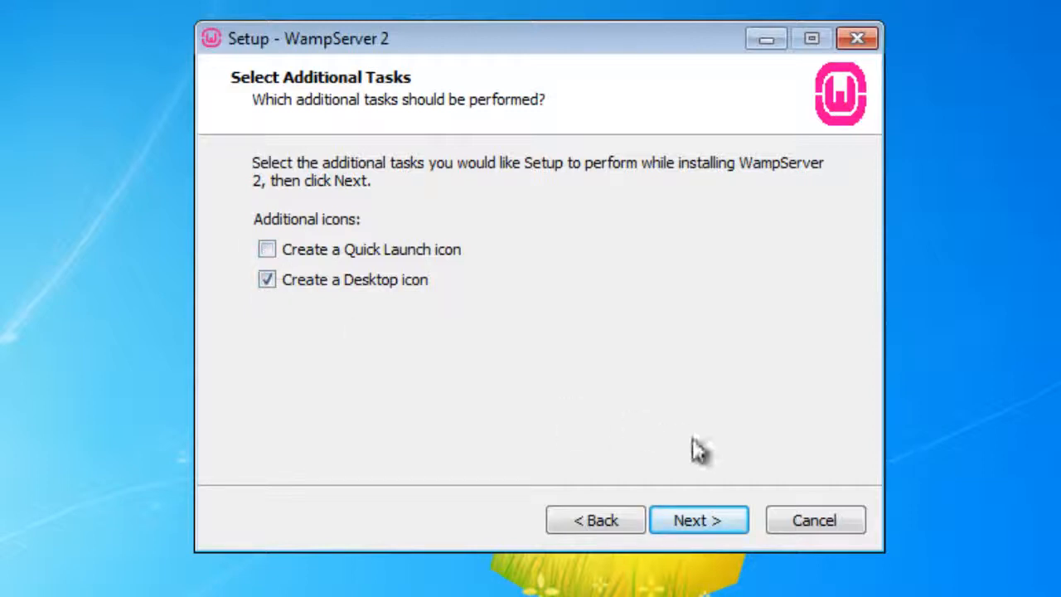
click(702, 516)
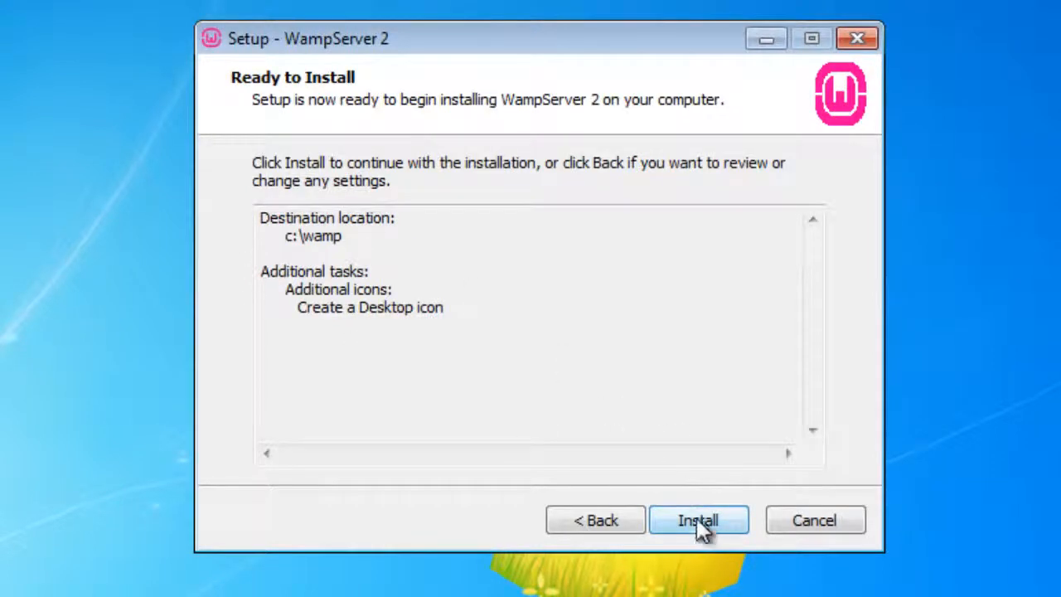
click(700, 524)
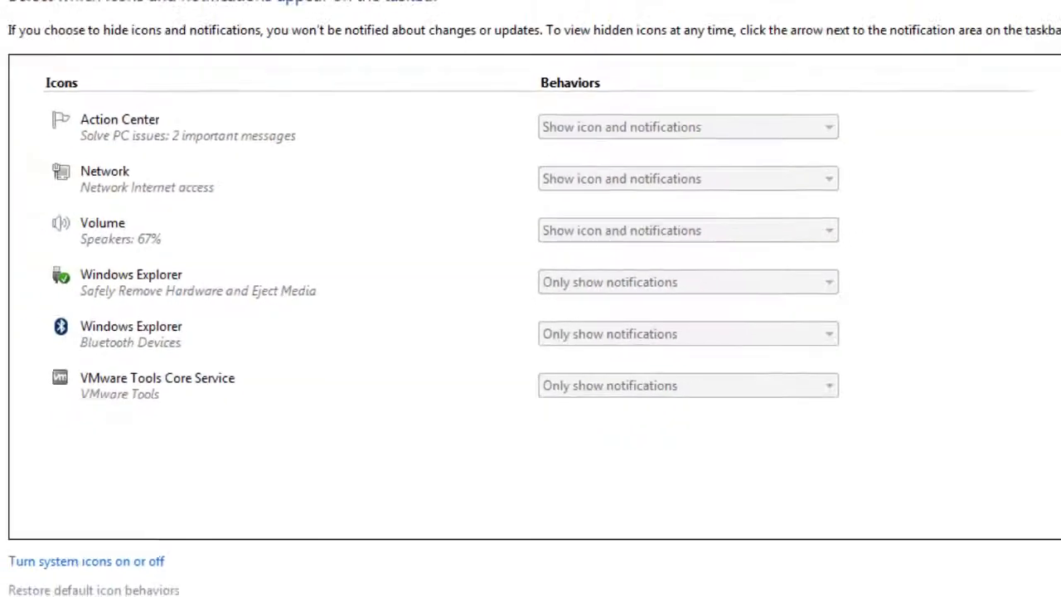
Confirm and close the Notification Area Icons settings
click(815, 549)
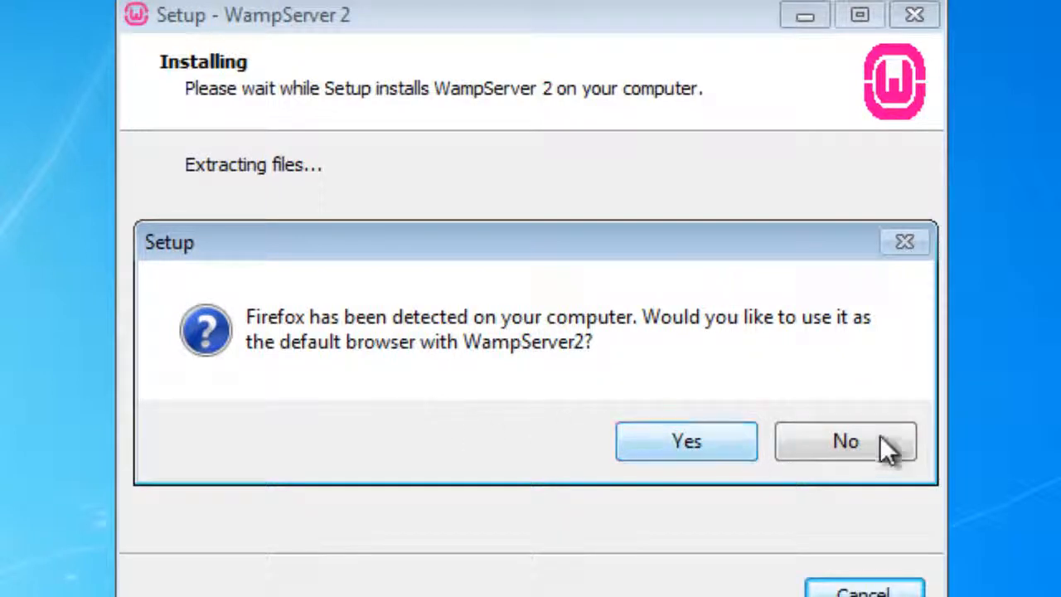
Accept Firefox as WampServer's default browser
click(667, 441)
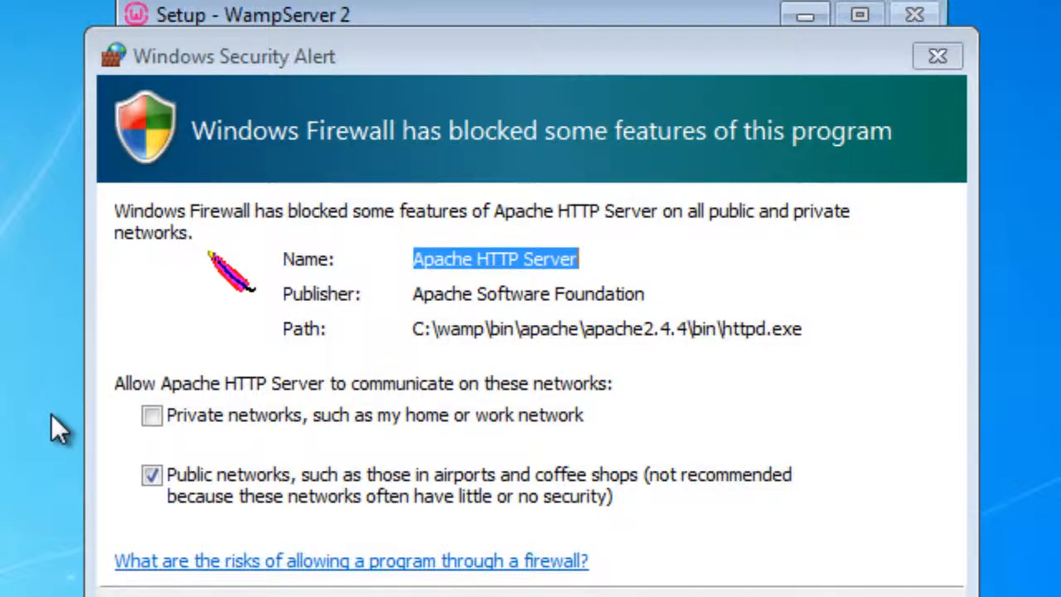
Allow Apache HTTP Server through the firewall on private and public networks
click(157, 419)
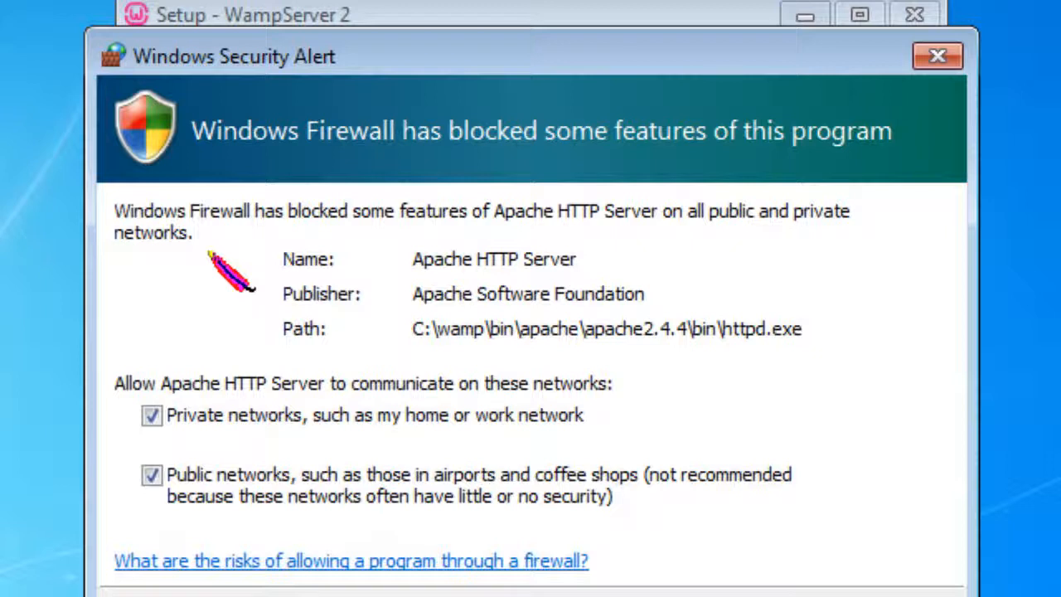
key(Return)
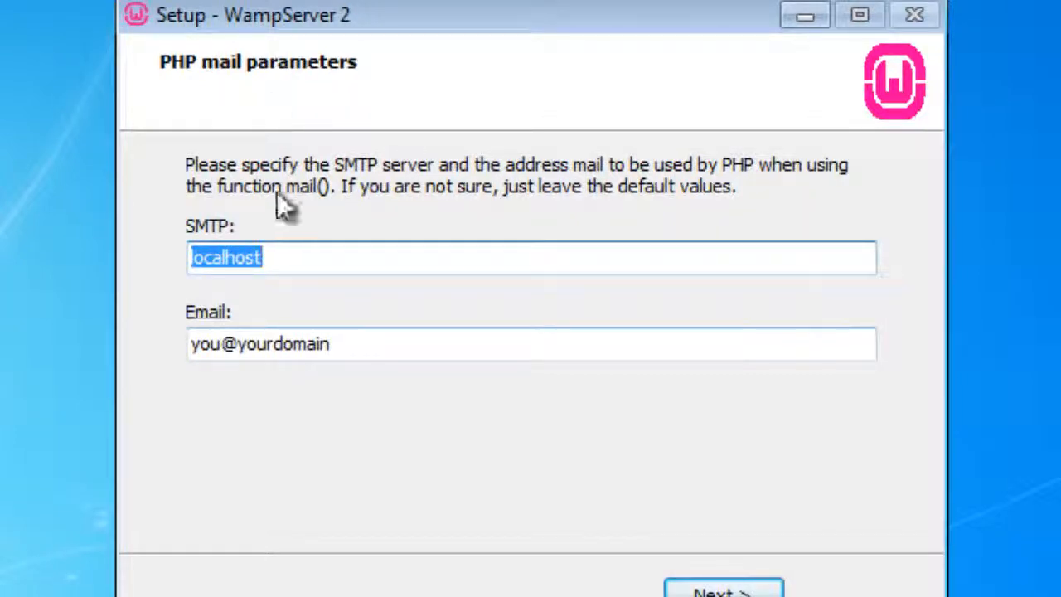
Enter your own e-mail address for PHP mail, finish setup and allow WampServer to launch
key(Tab)
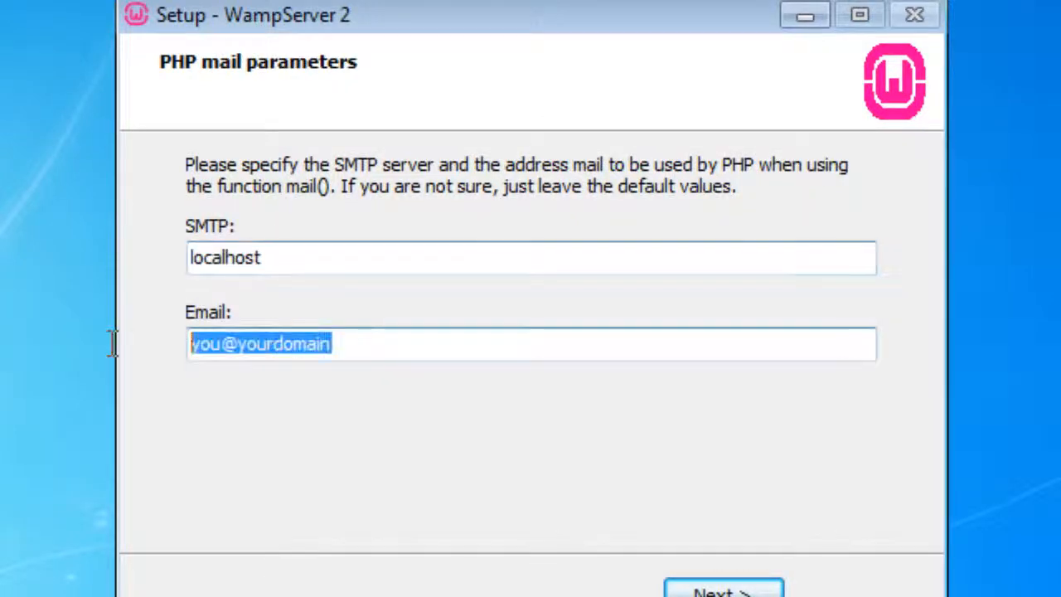
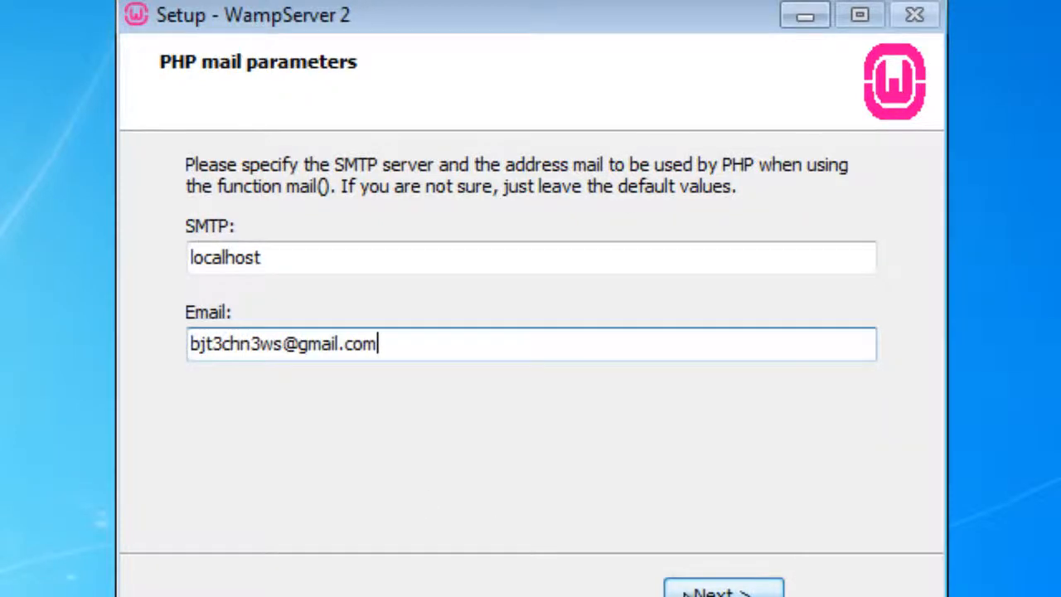
click(714, 590)
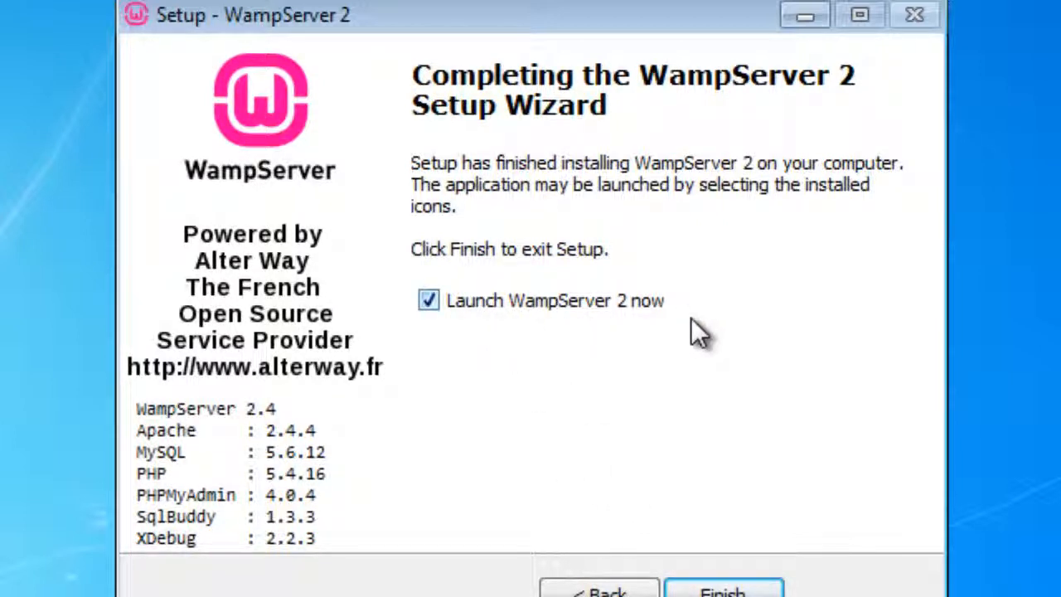
click(720, 590)
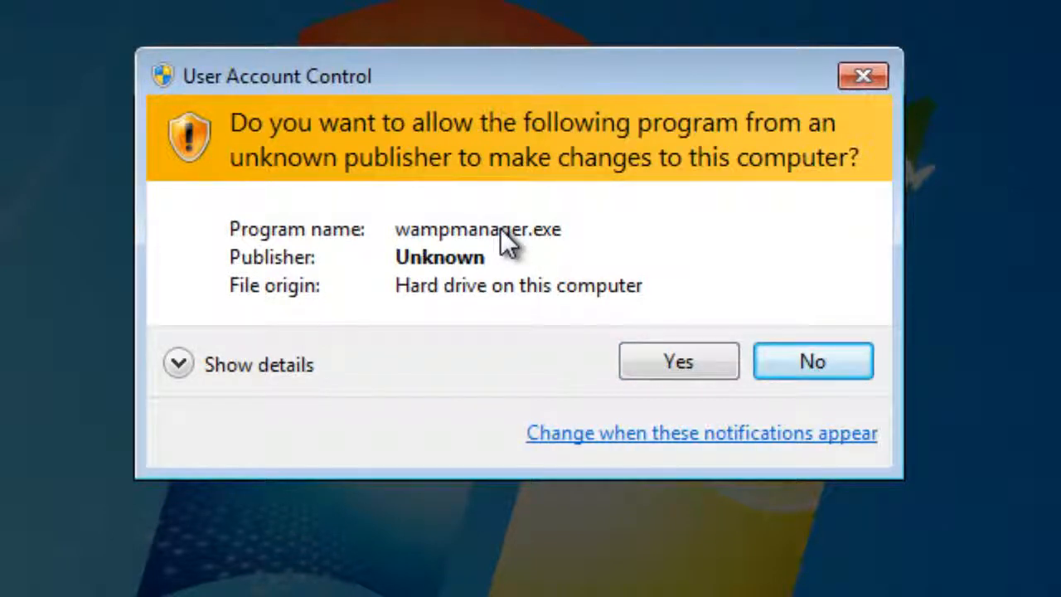
click(641, 362)
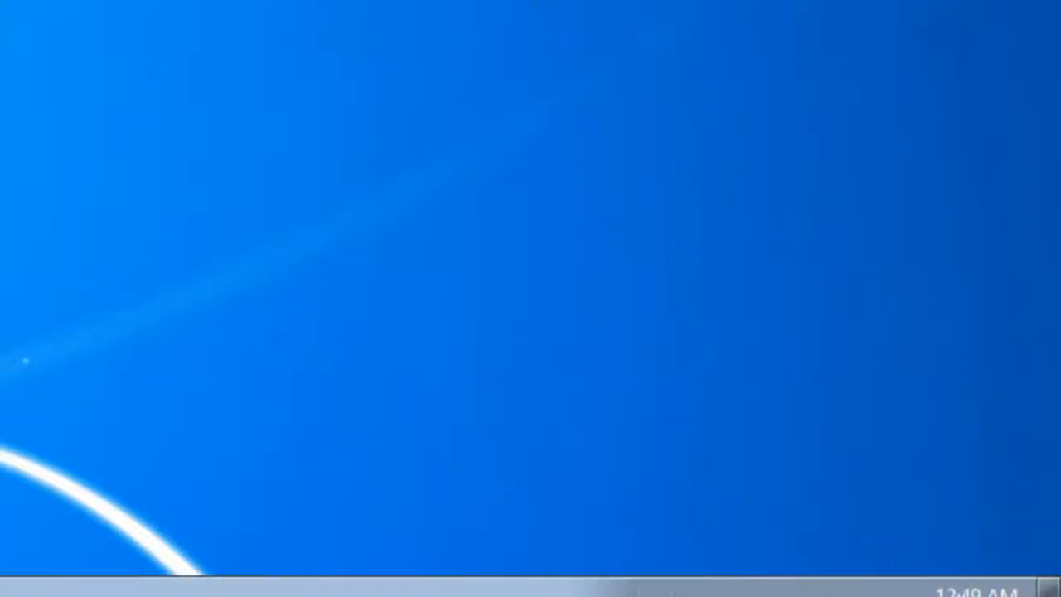
Check WampServer's tray menus for general options and service controls
right_click(661, 595)
click(543, 485)
click(657, 590)
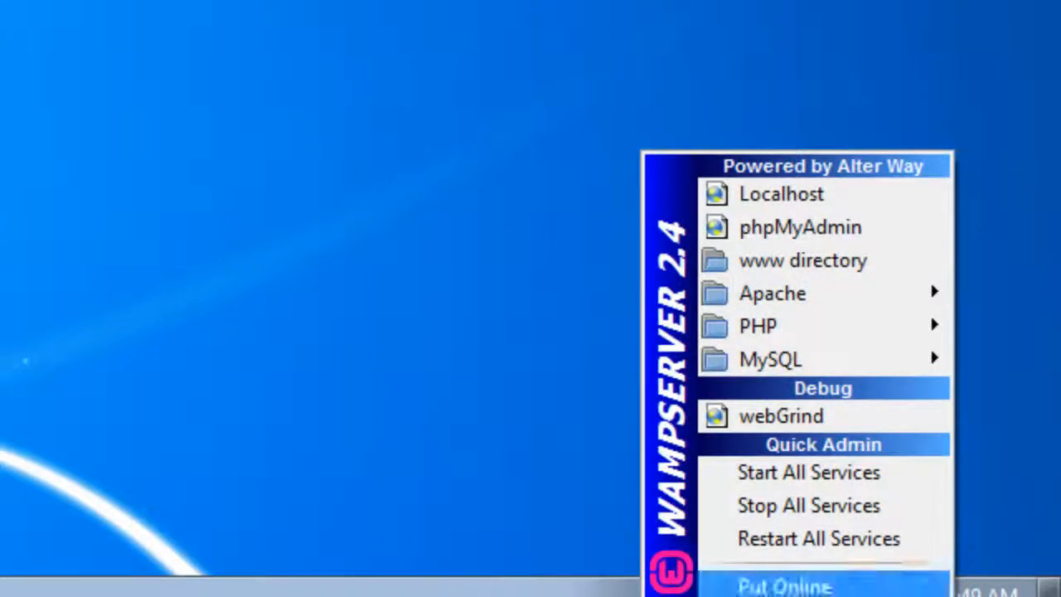
click(477, 415)
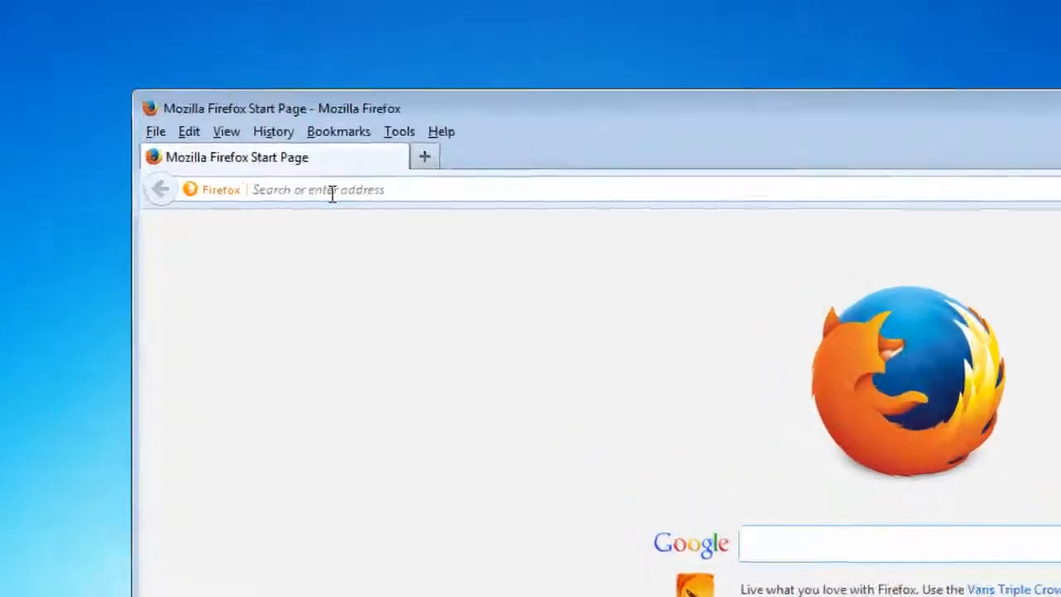
Load localhost in Firefox and look over the served page
click(331, 192)
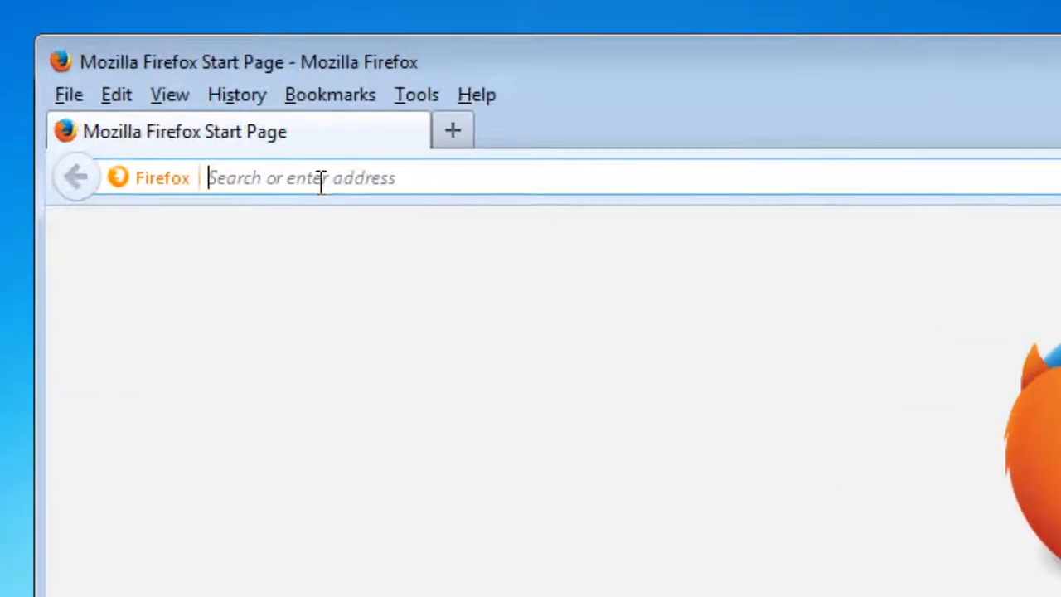
text(loc)
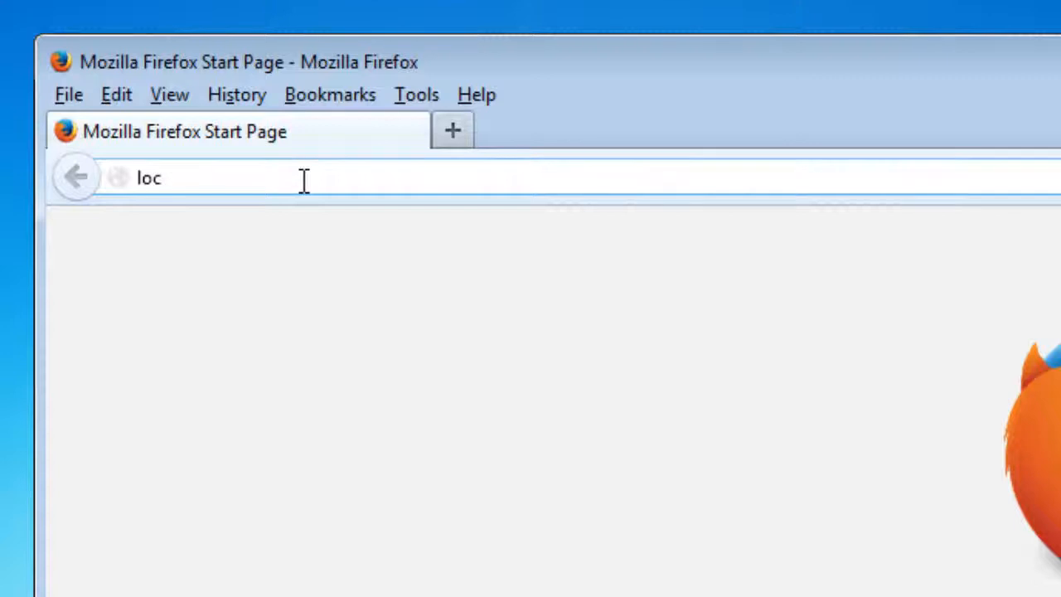
text(alhost)
key(Return)
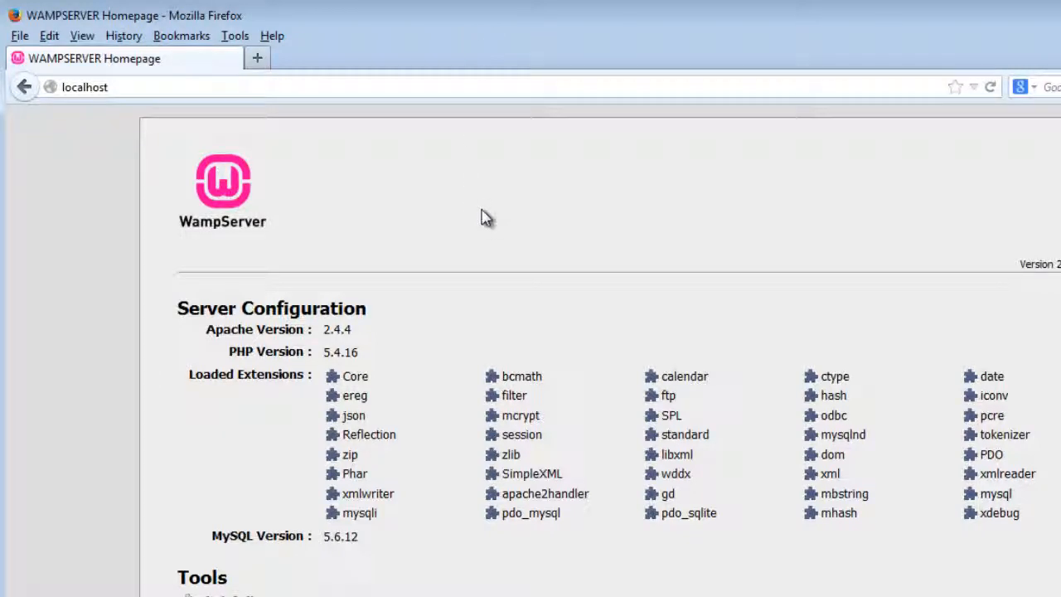
scroll(572, 375, down, 2)
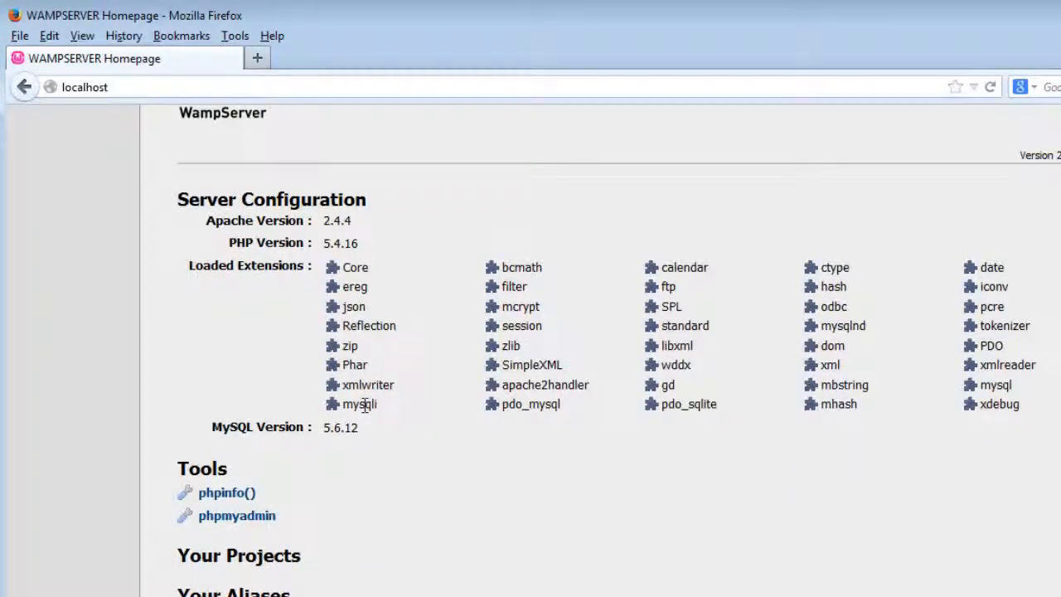
scroll(364, 405, up, 2)
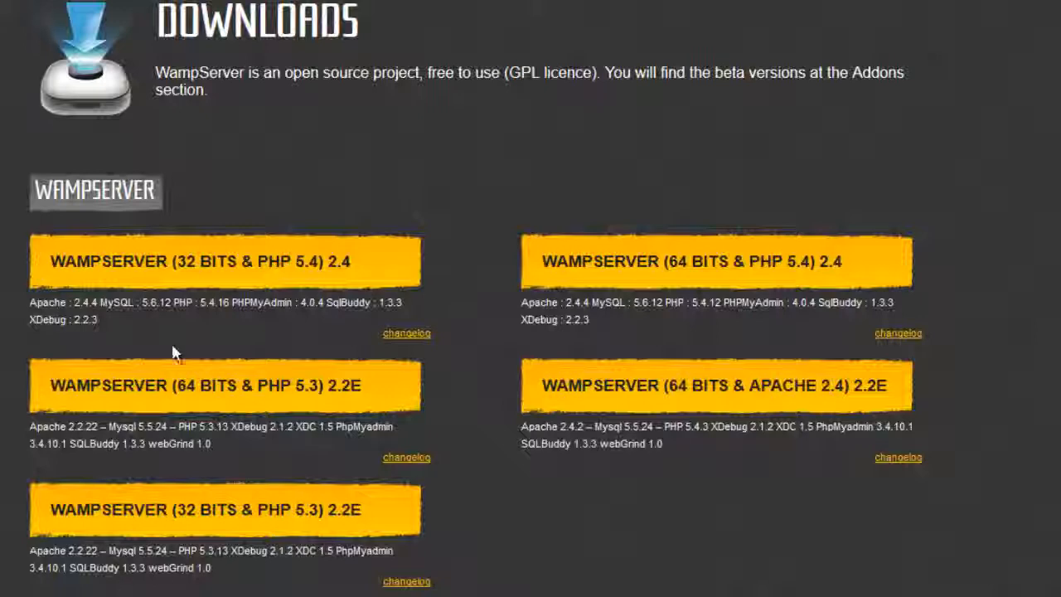
View, dismiss and reopen the WAMPSERVER (32 BITS & PHP 5.4) 2.4 download notice
click(174, 280)
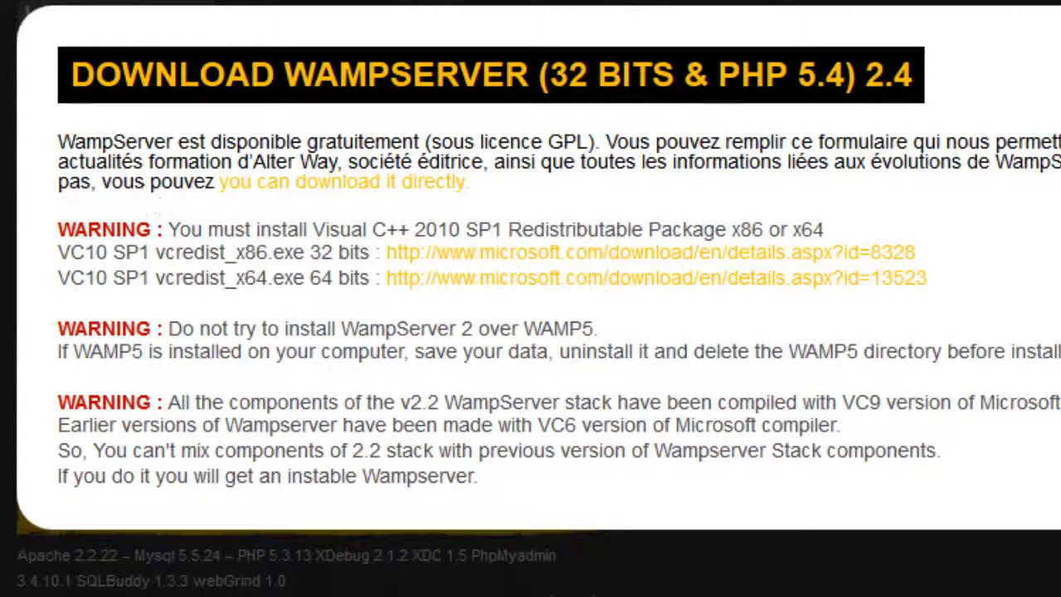
click(1058, 17)
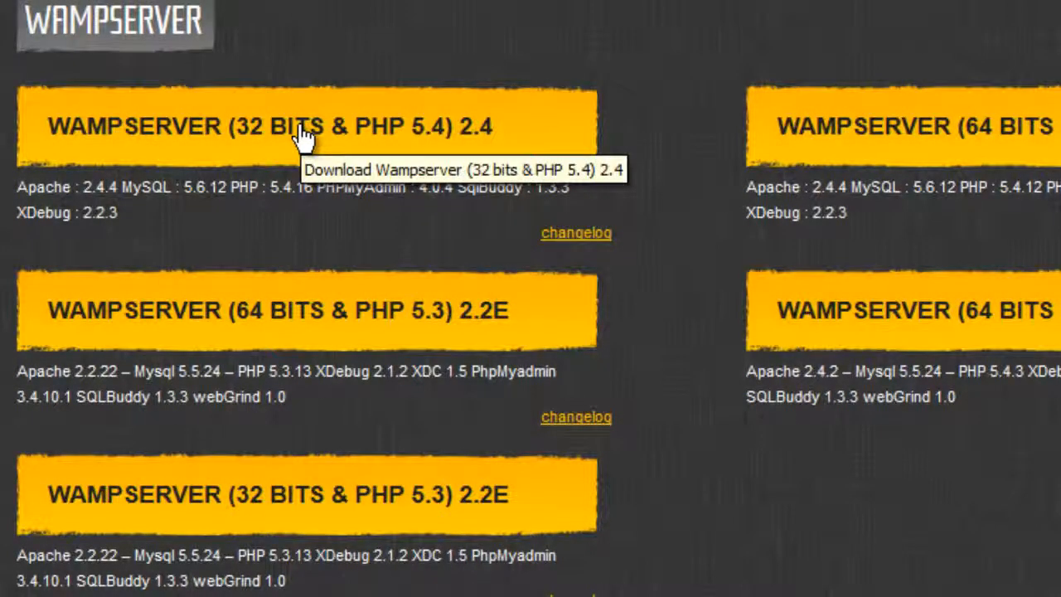
click(304, 137)
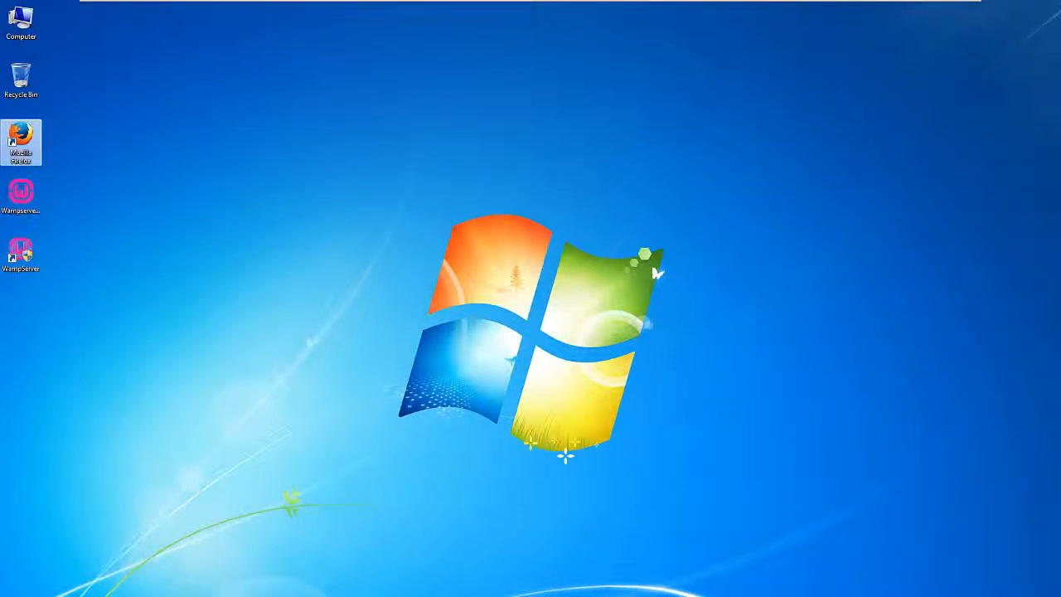
Open the 'www directory' from the WampServer tray menu
click(927, 595)
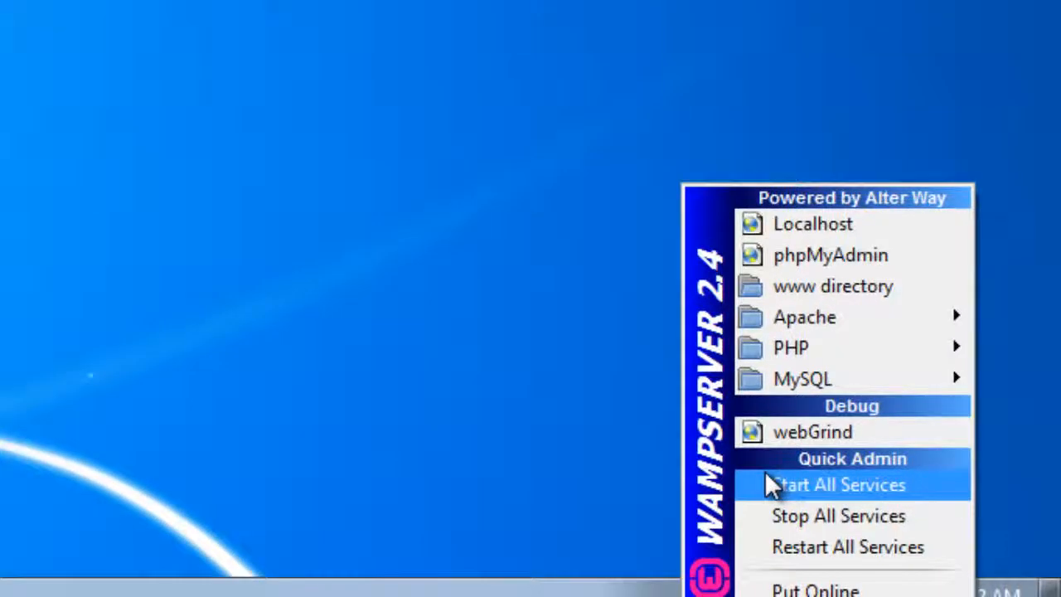
click(819, 290)
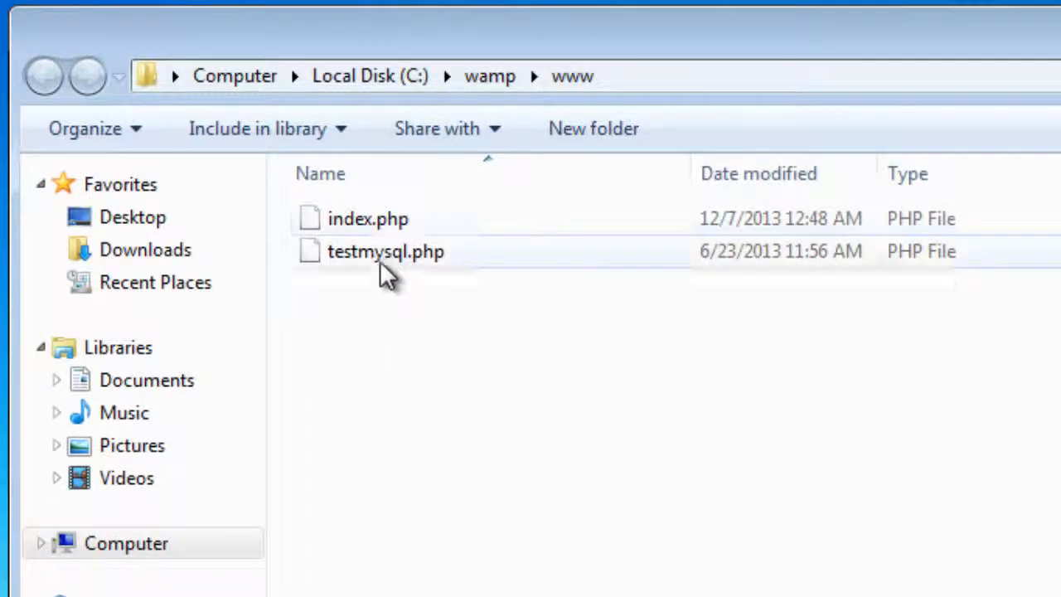
Create a folder named old and move index.php into it
right_click(332, 344)
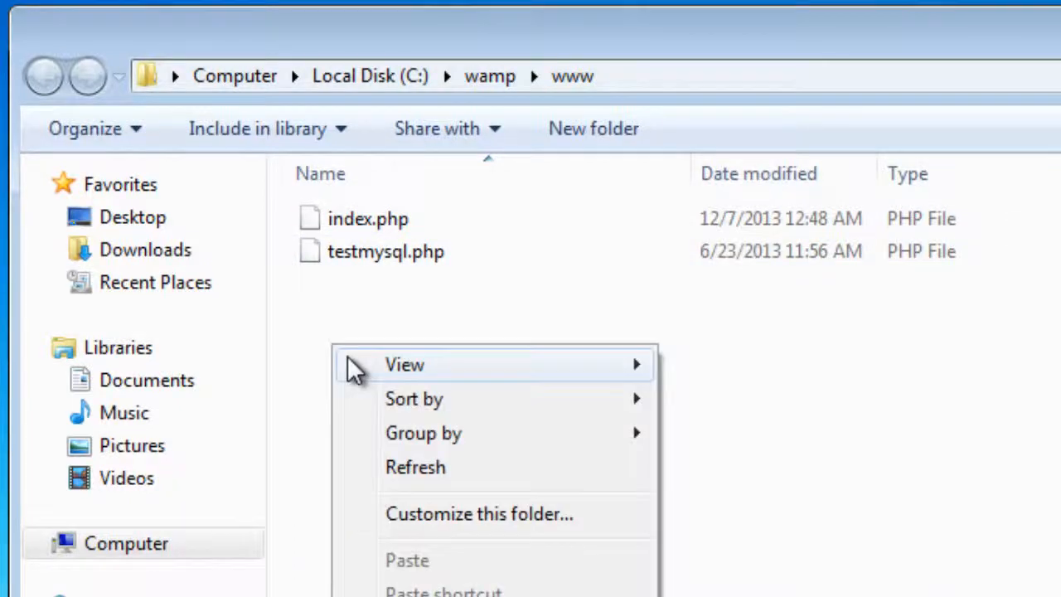
click(721, 596)
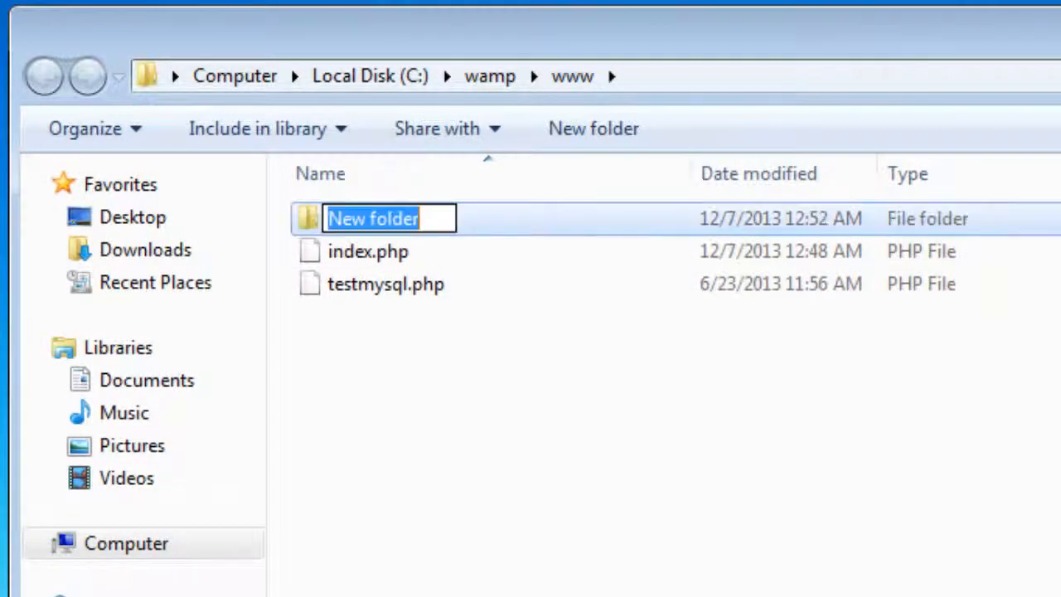
text(old)
key(Return)
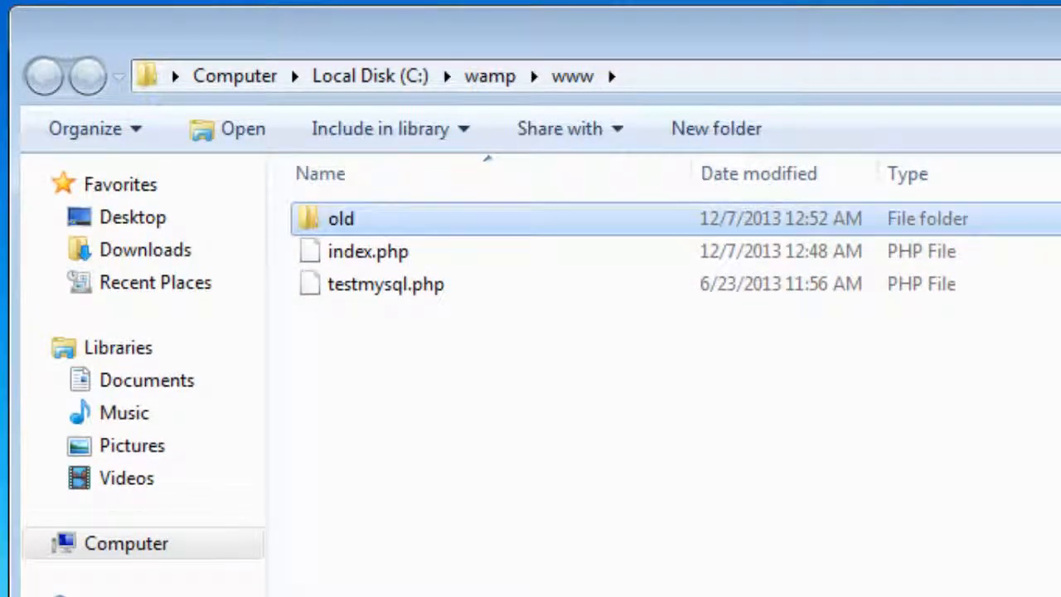
drag(377, 257, 358, 221)
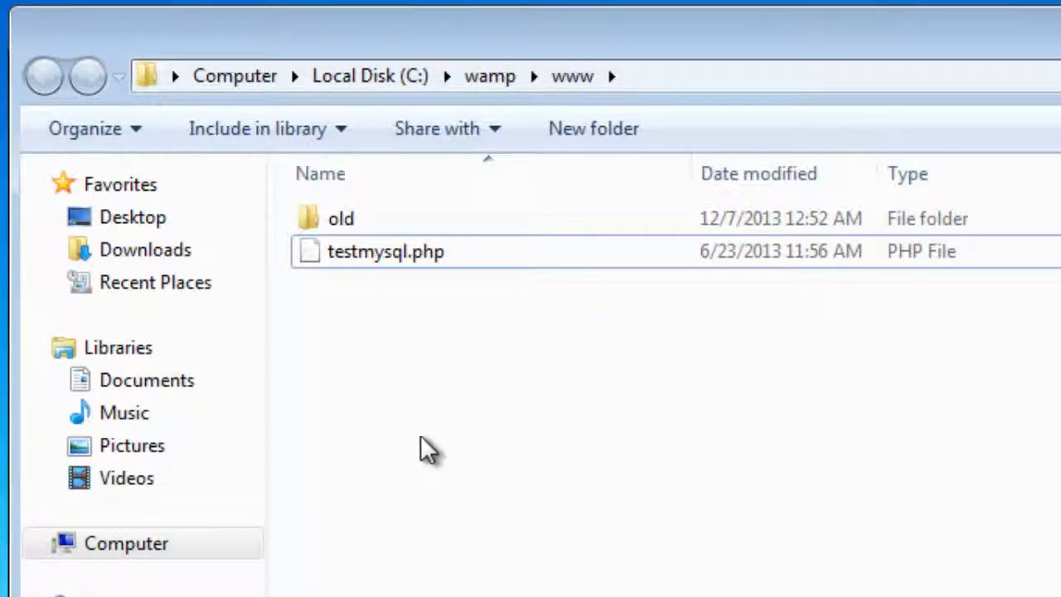
Add a new text document named index.html in the www folder
right_click(353, 387)
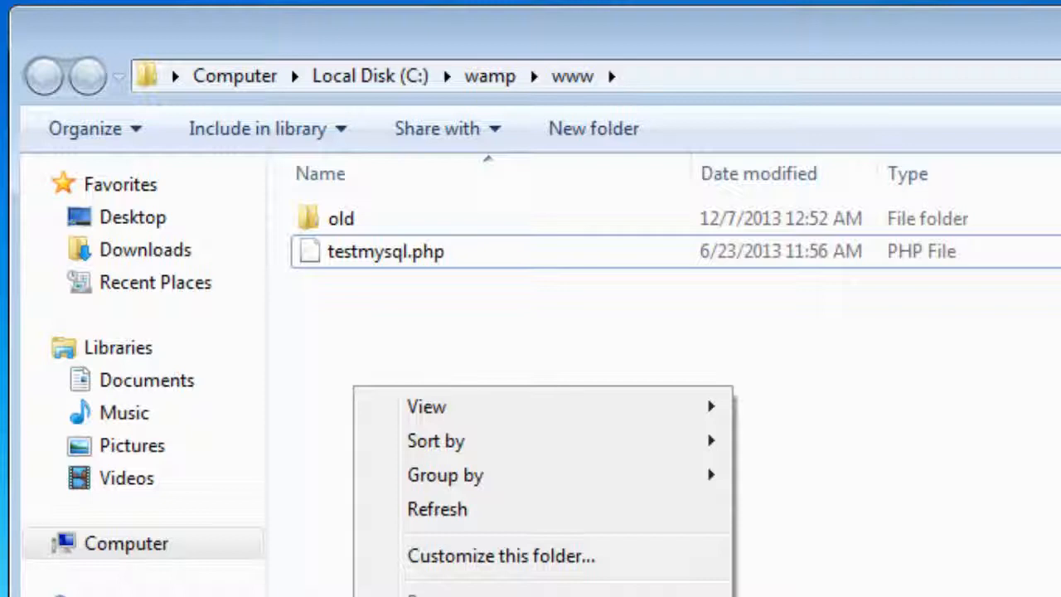
click(816, 596)
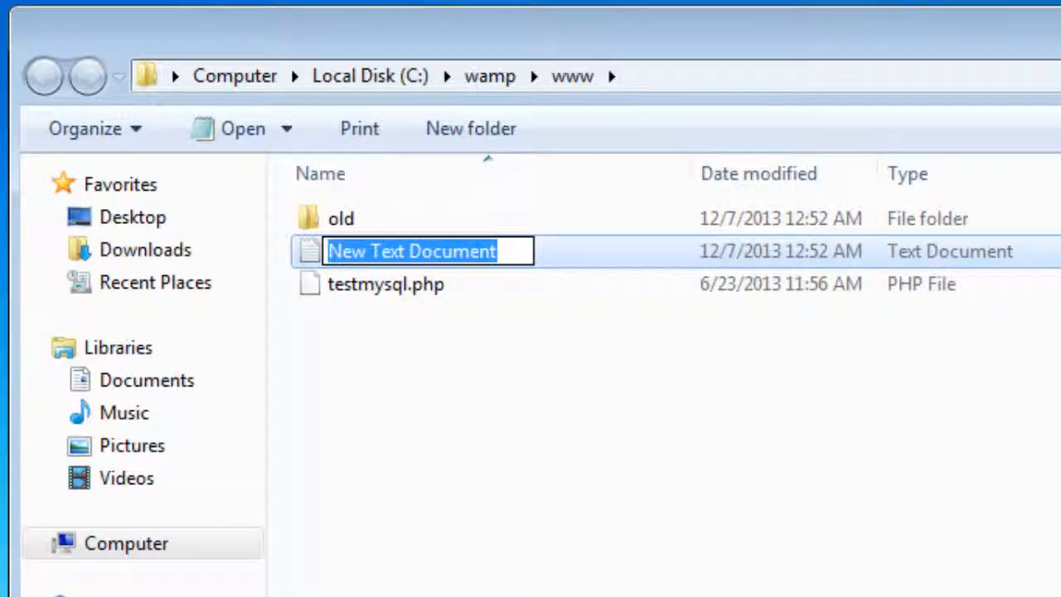
text(index.ht)
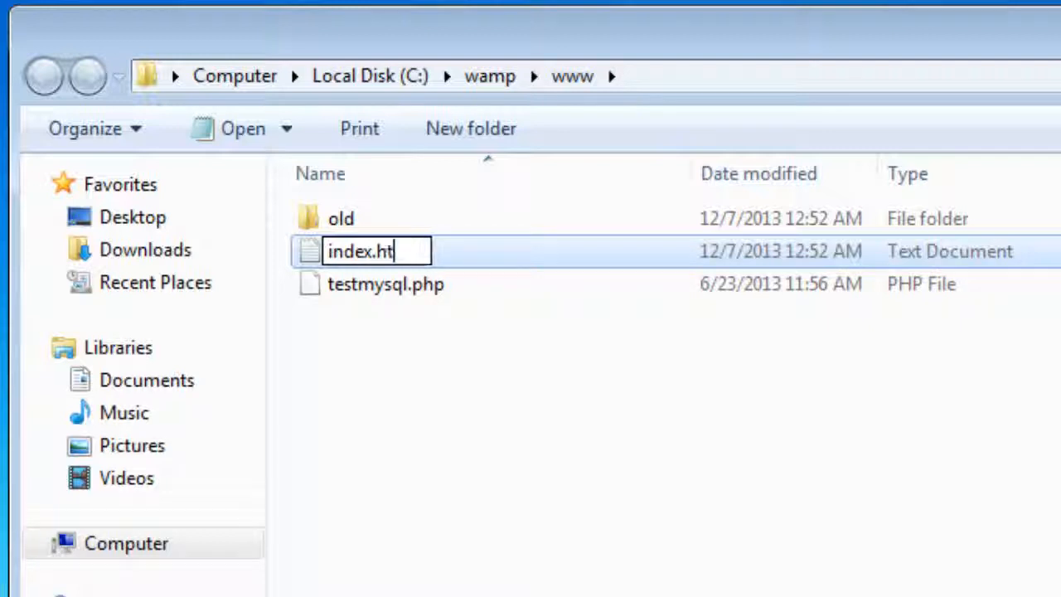
text(ml)
key(Return)
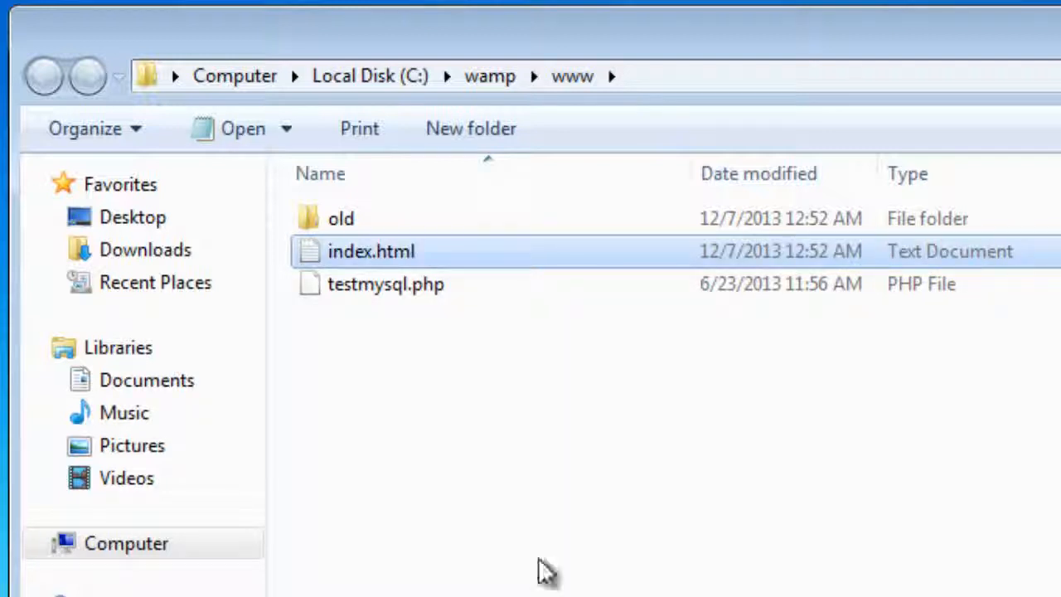
Open index.html in Notepad and add the heading <h1>Welcome to my website!</h1>
right_click(399, 255)
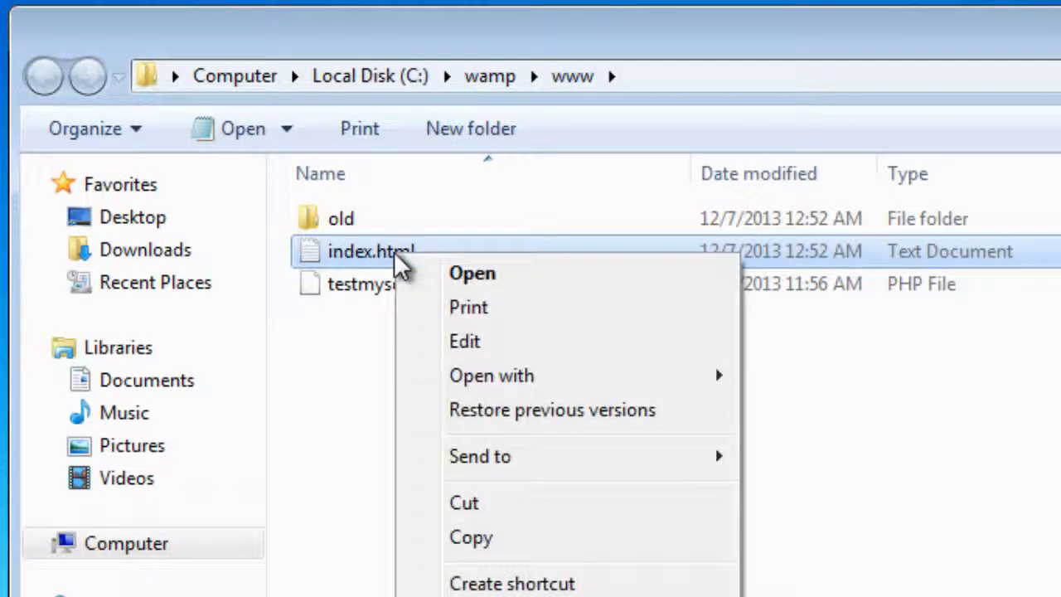
click(324, 348)
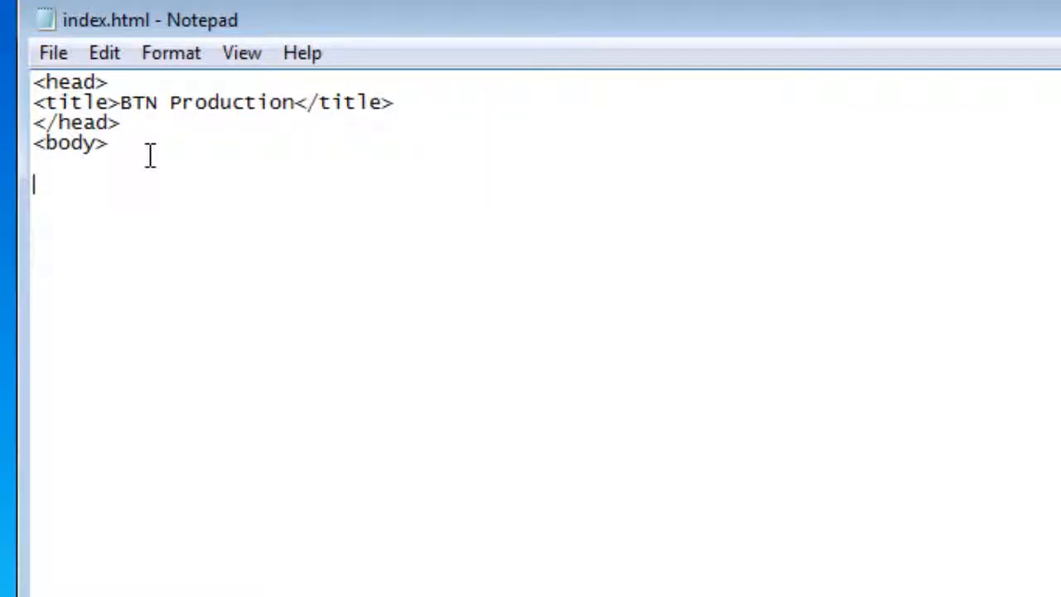
text(<h1)
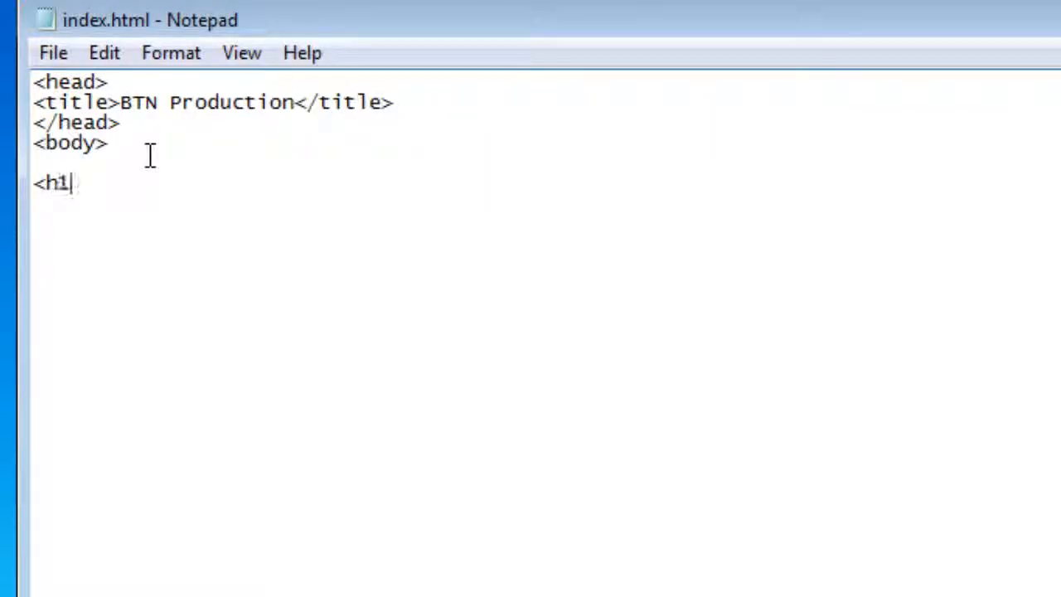
text(>Welcome to )
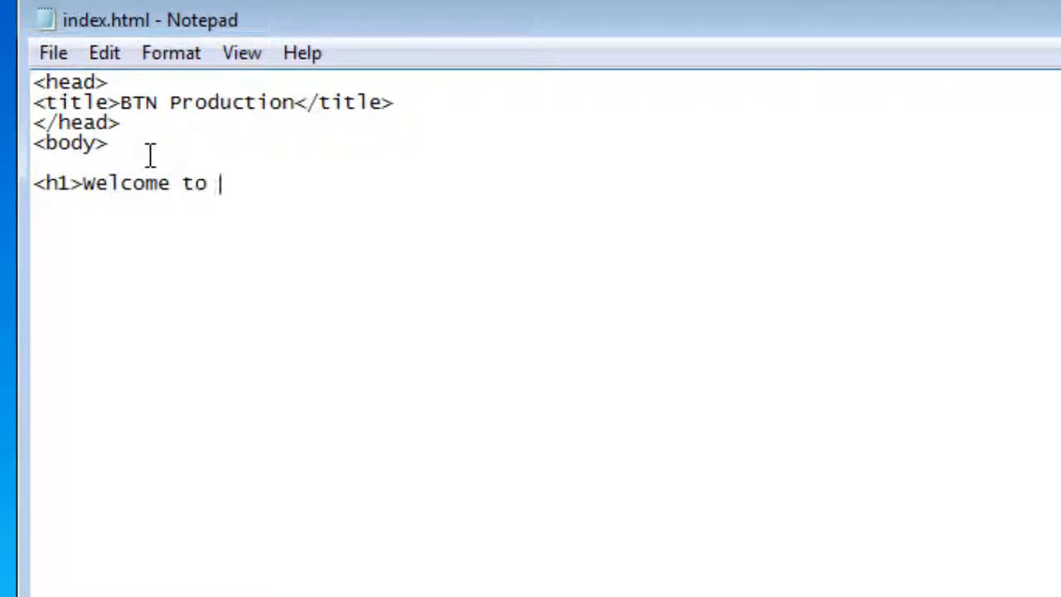
text(my web)
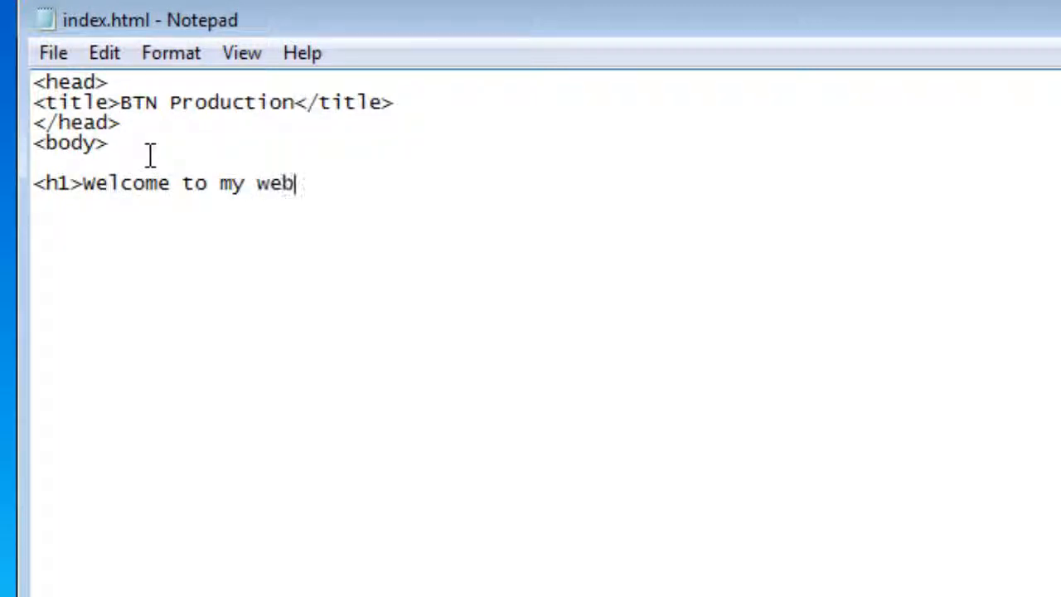
text(site!</ht)
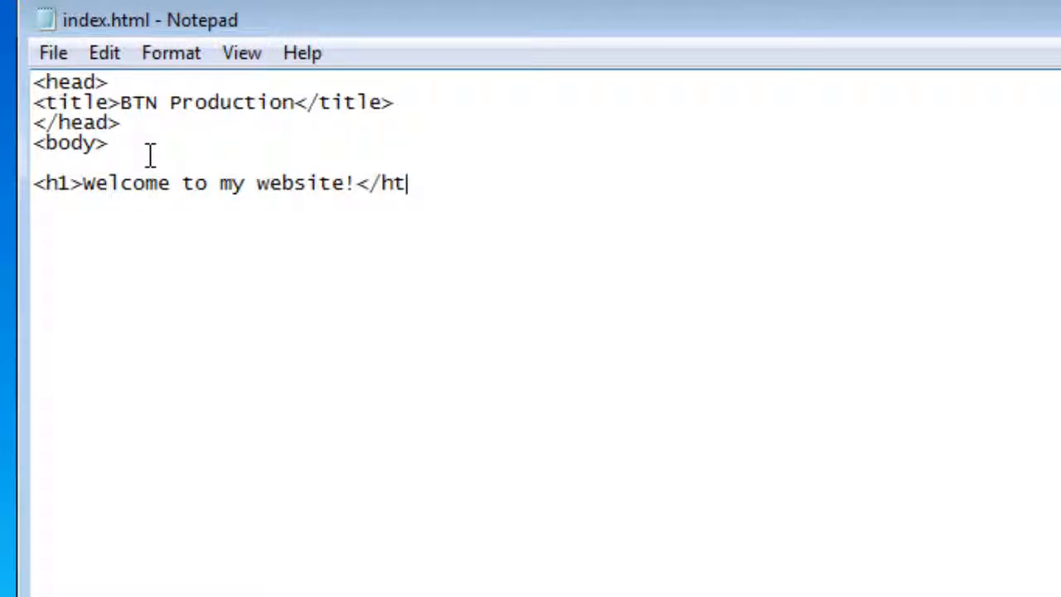
key(BackSpace)
text(1>)
Add </body> and </html> at the end and <html> on a new first line
key(Return)
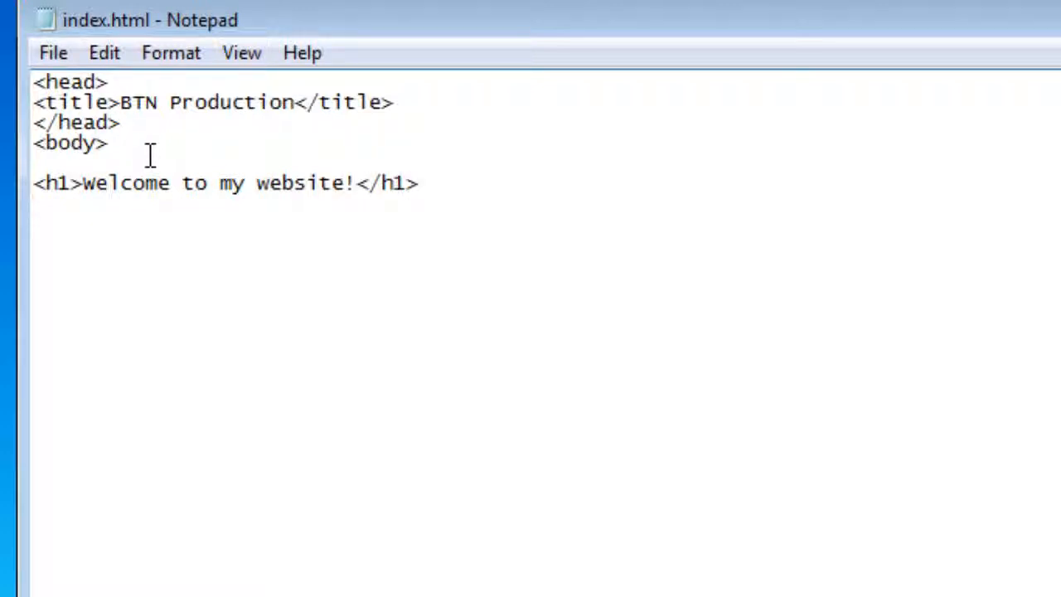
text(</body>\<)
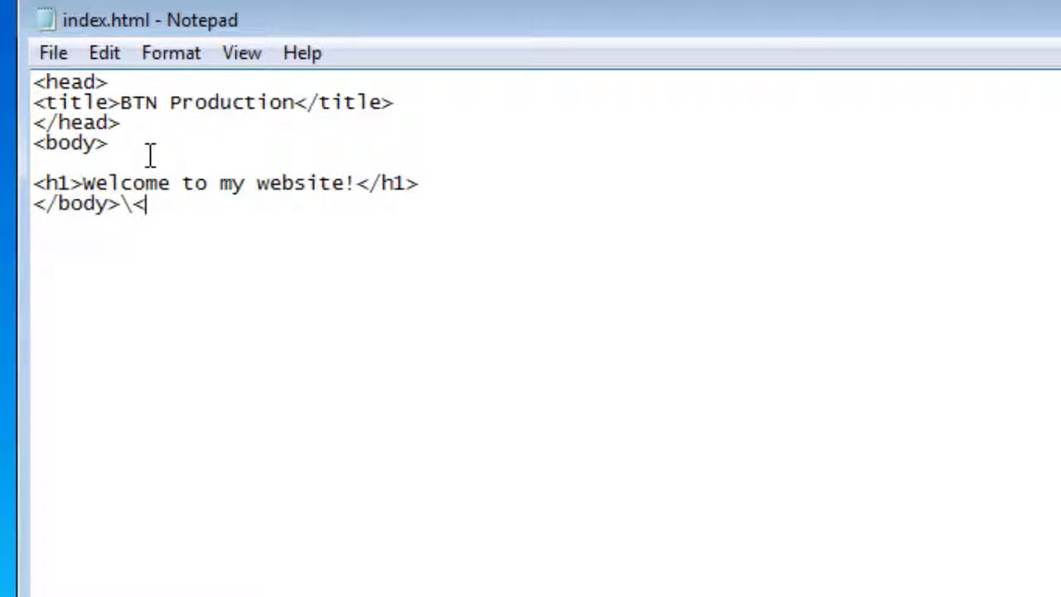
key(BackSpace)
key(BackSpace)
key(Return)
text(</html>)
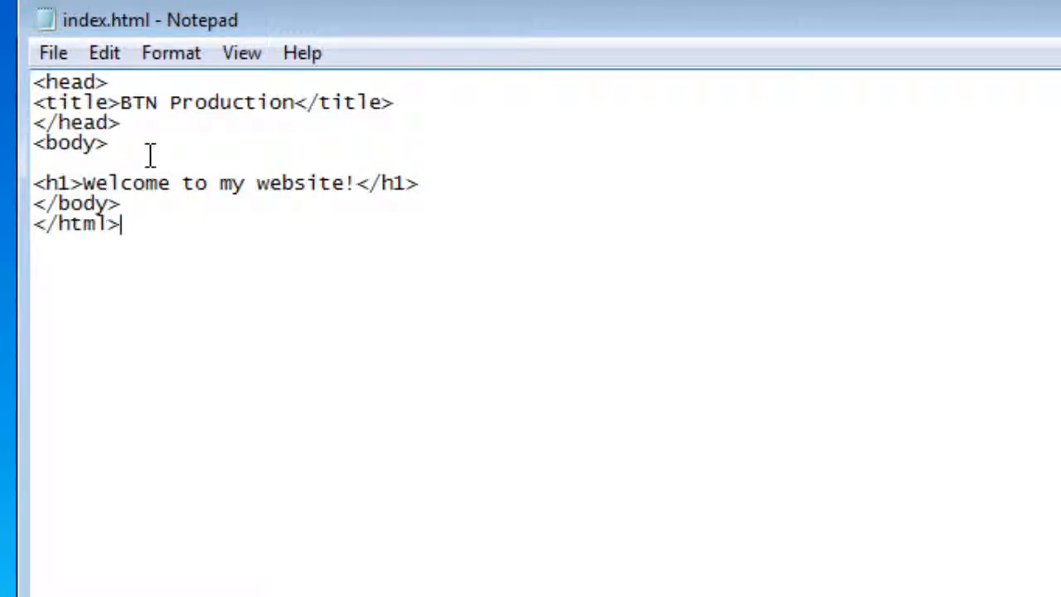
key(Up)
key(ctrl+Home)
key(Return)
key(Up)
text(<htm)
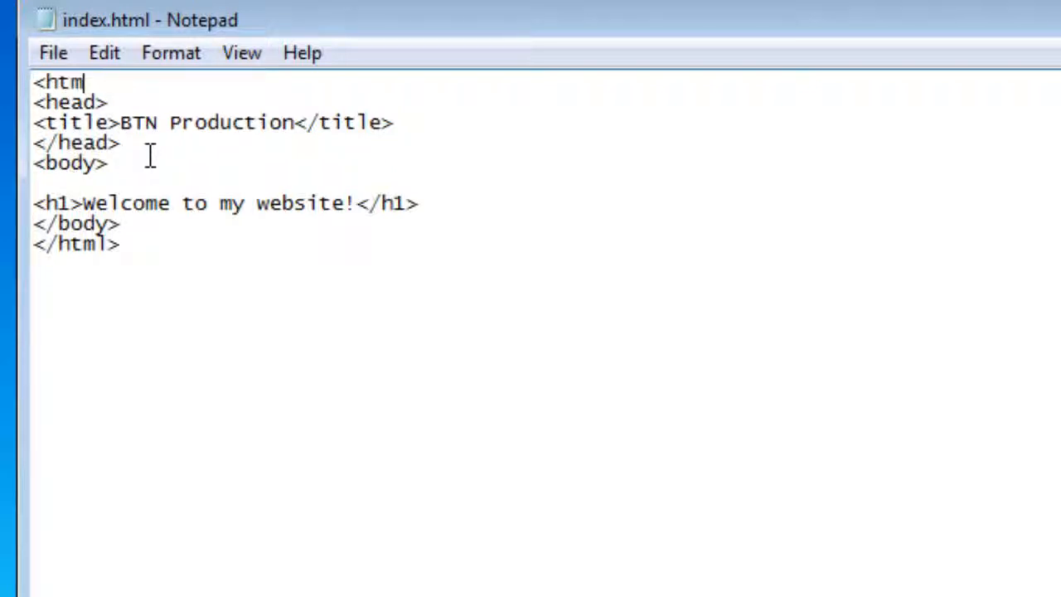
text(l>)
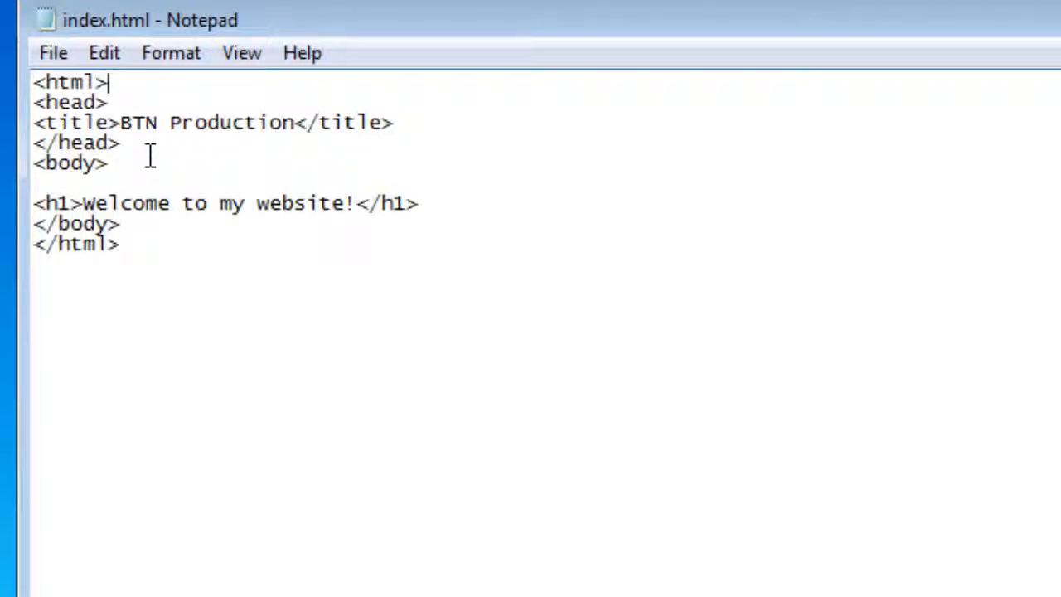
Save the page as index.html in the www folder, replacing the existing file
click(53, 53)
click(133, 199)
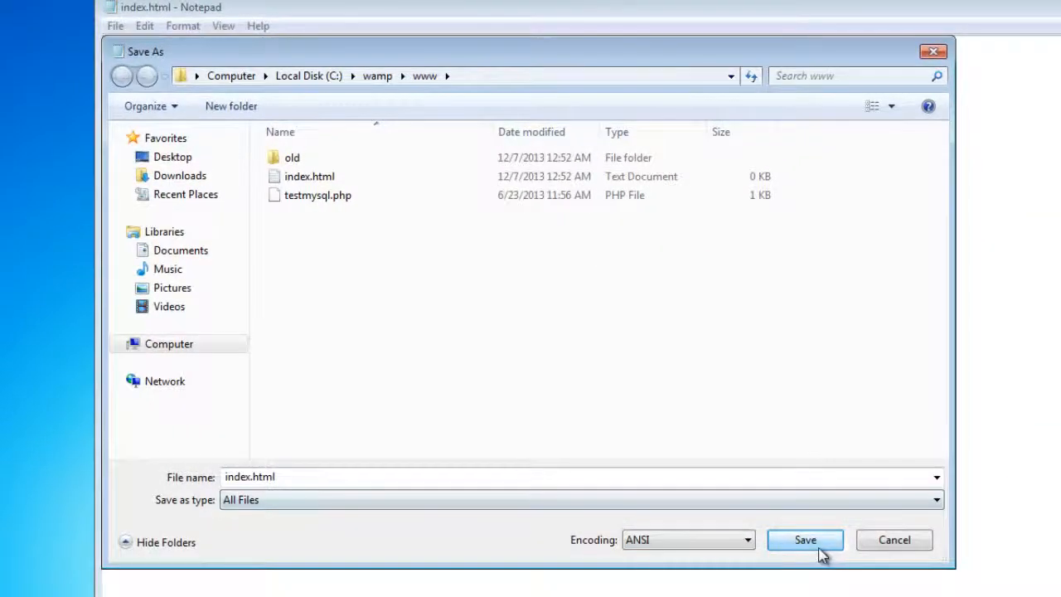
click(819, 548)
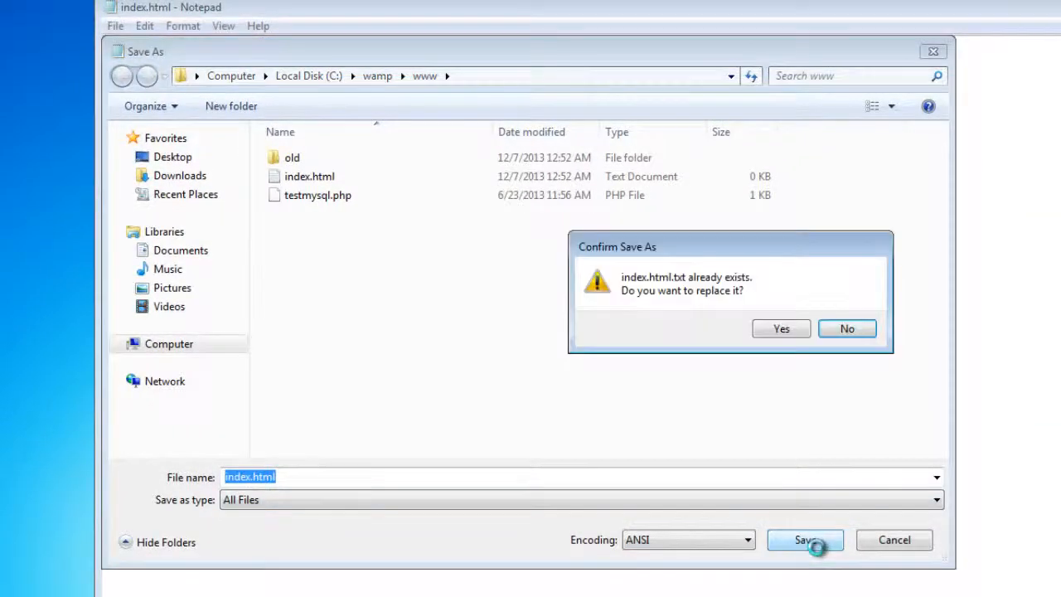
click(789, 334)
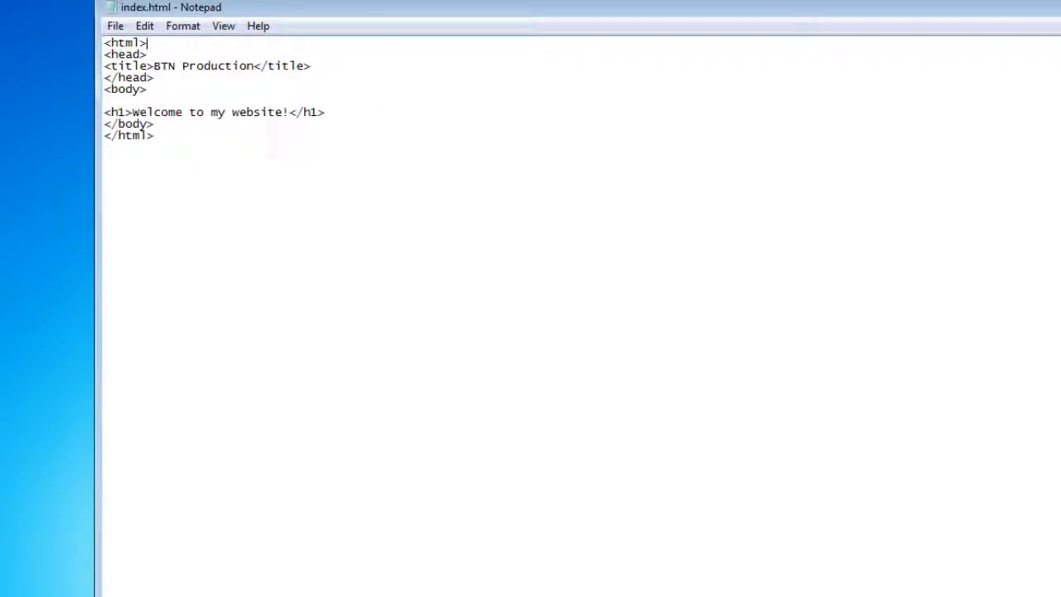
Check the www folder, cancel a second Save As, and close Notepad
key(alt+Tab)
click(481, 323)
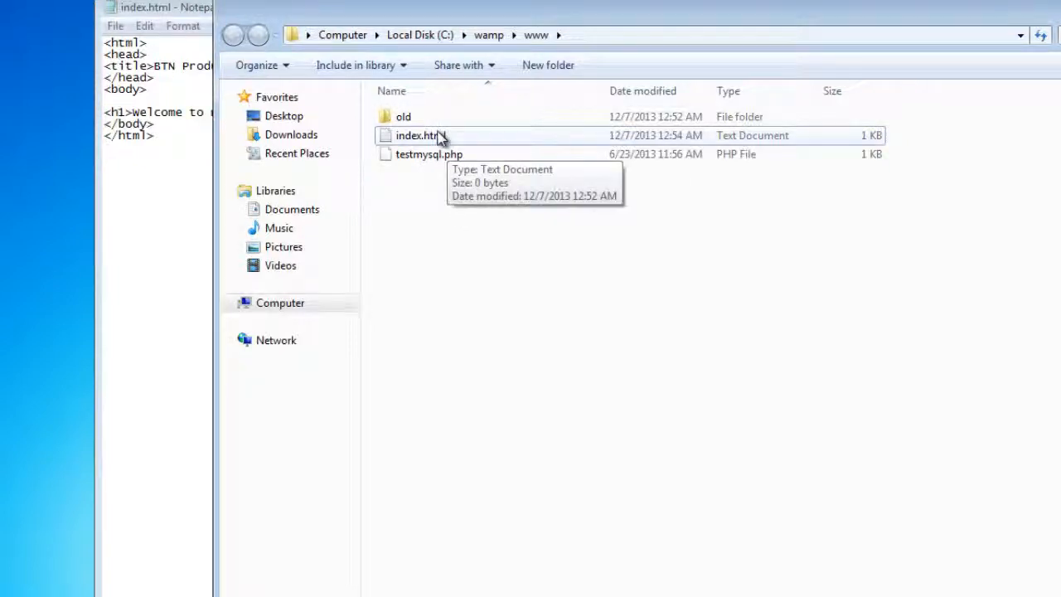
click(181, 10)
click(115, 26)
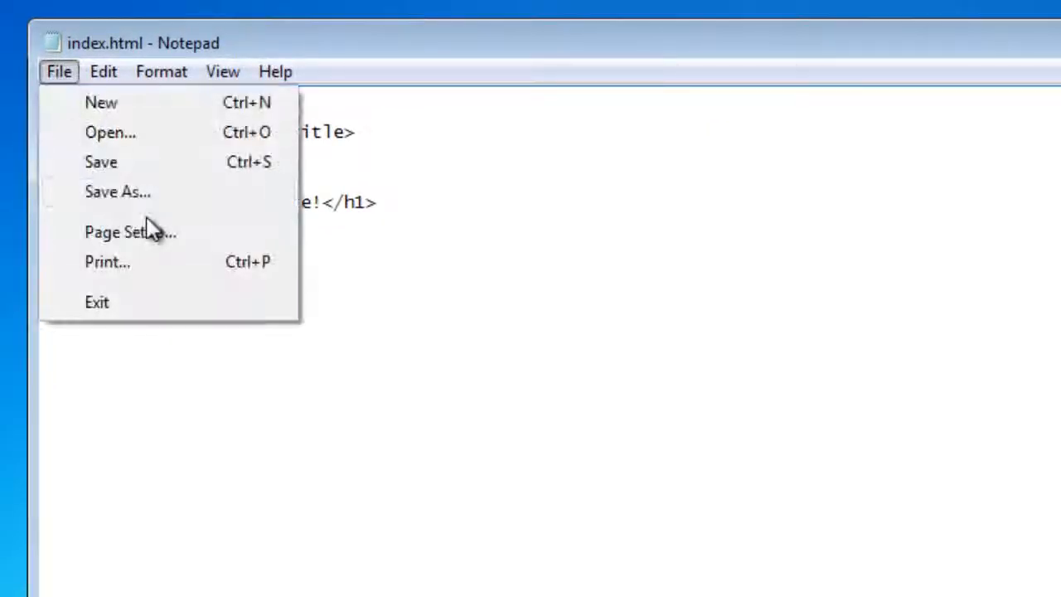
click(118, 191)
key(Escape)
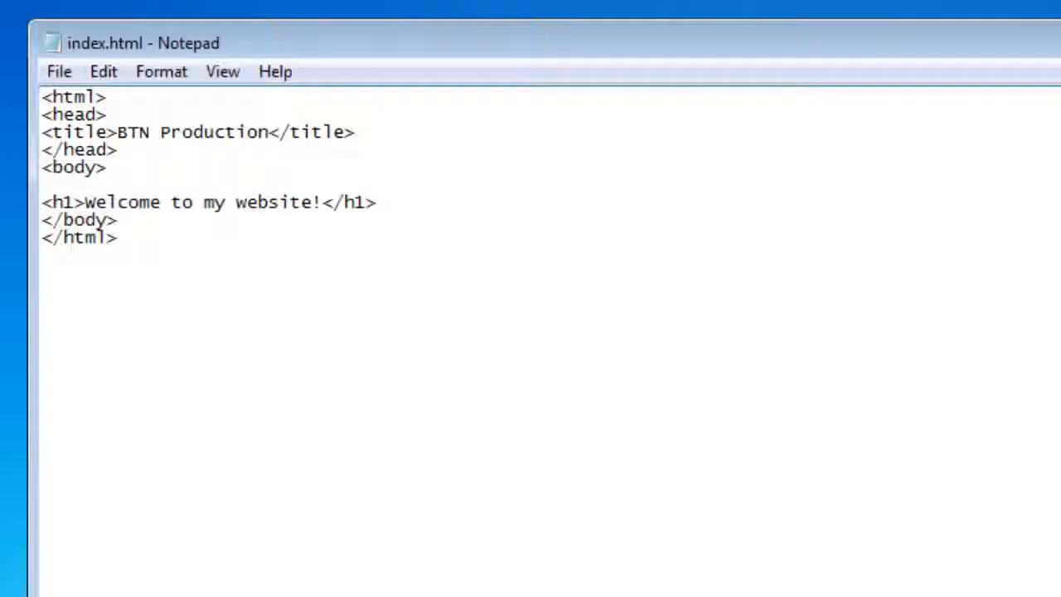
key(alt+F4)
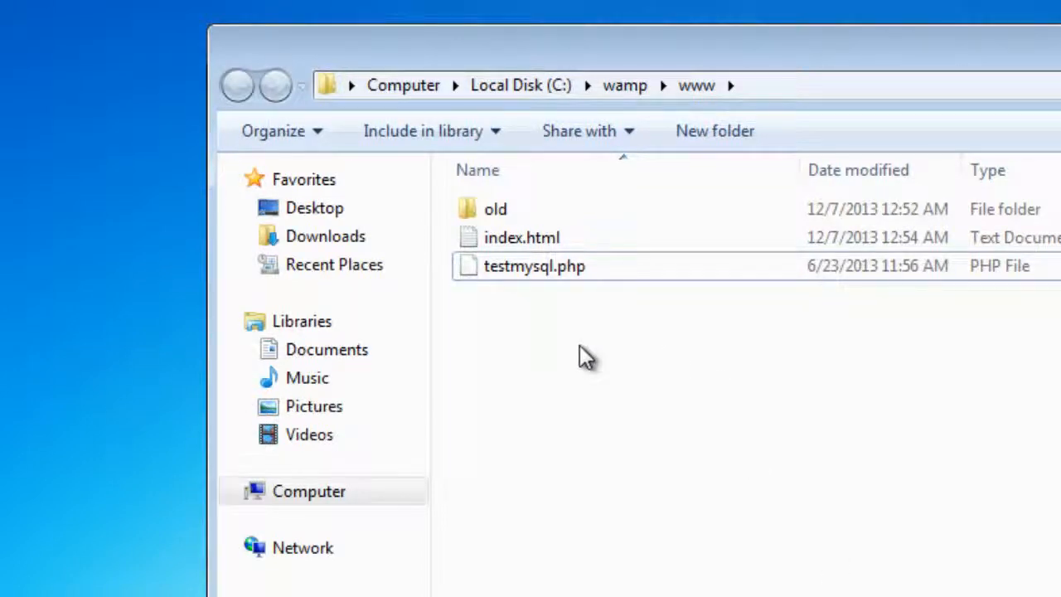
Turn off 'Hide extensions for known file types' in Folder Options
key(alt)
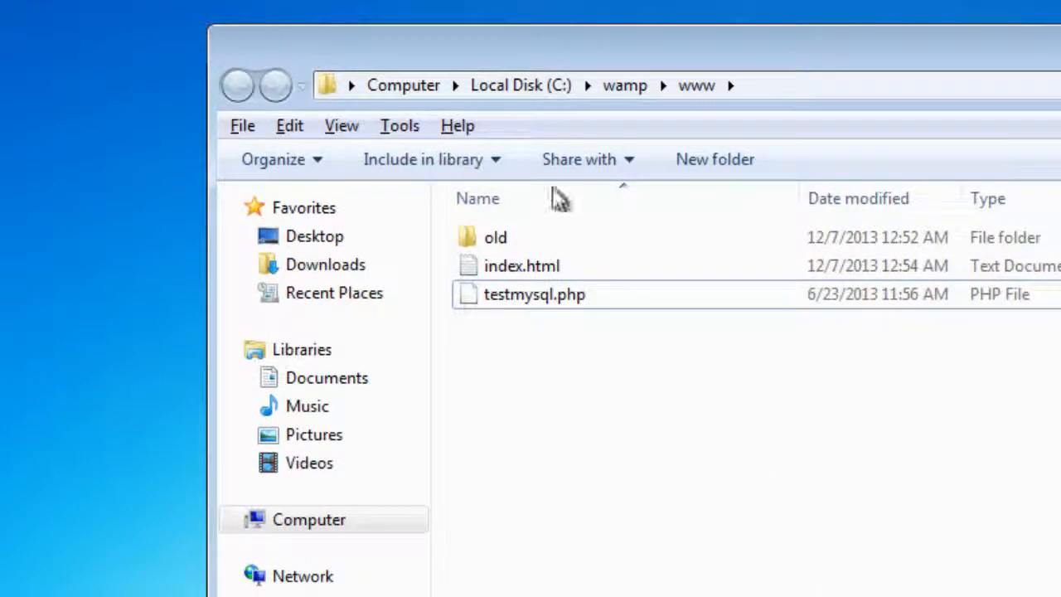
click(401, 125)
click(473, 259)
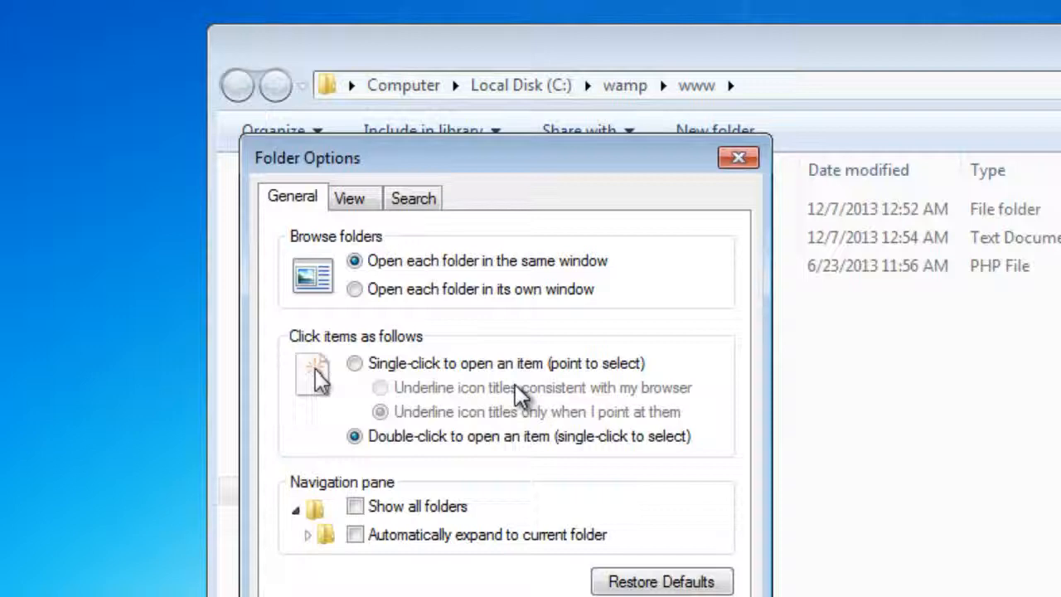
click(377, 203)
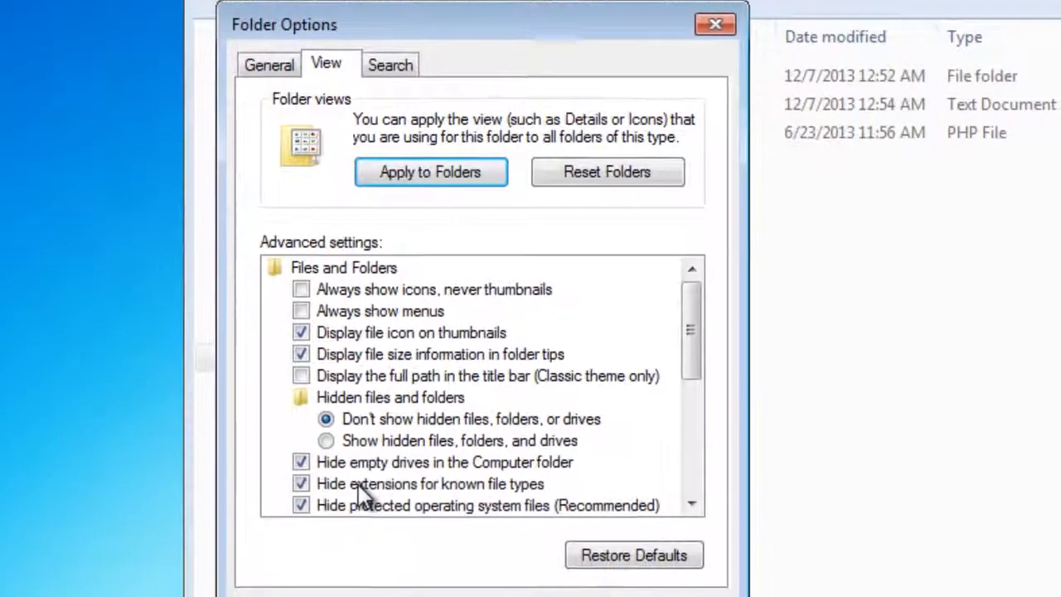
click(359, 484)
click(676, 592)
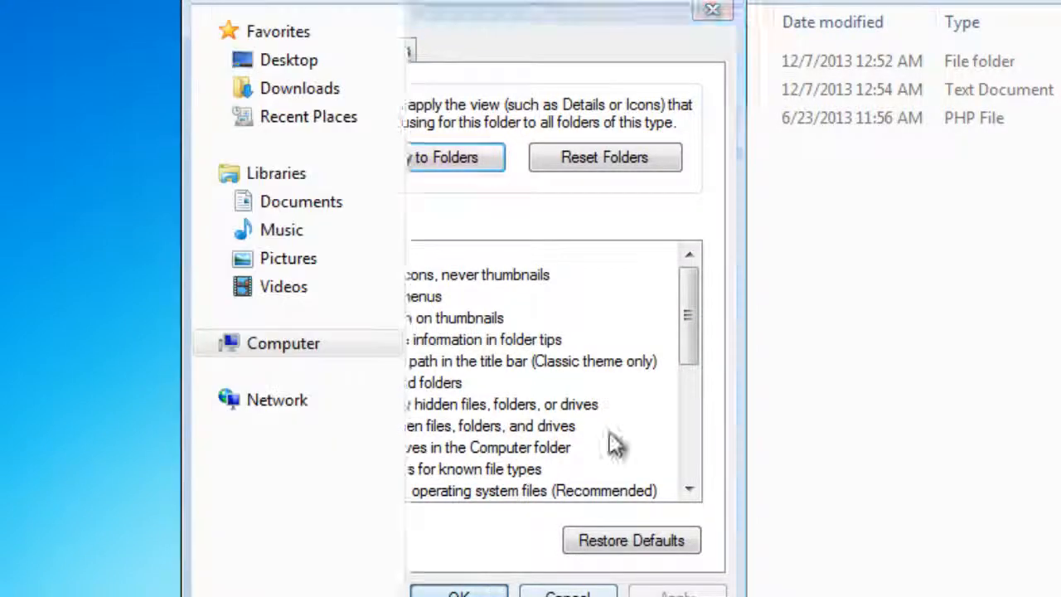
click(557, 95)
Rename index.html.txt to index.html, confirming the extension change
click(566, 88)
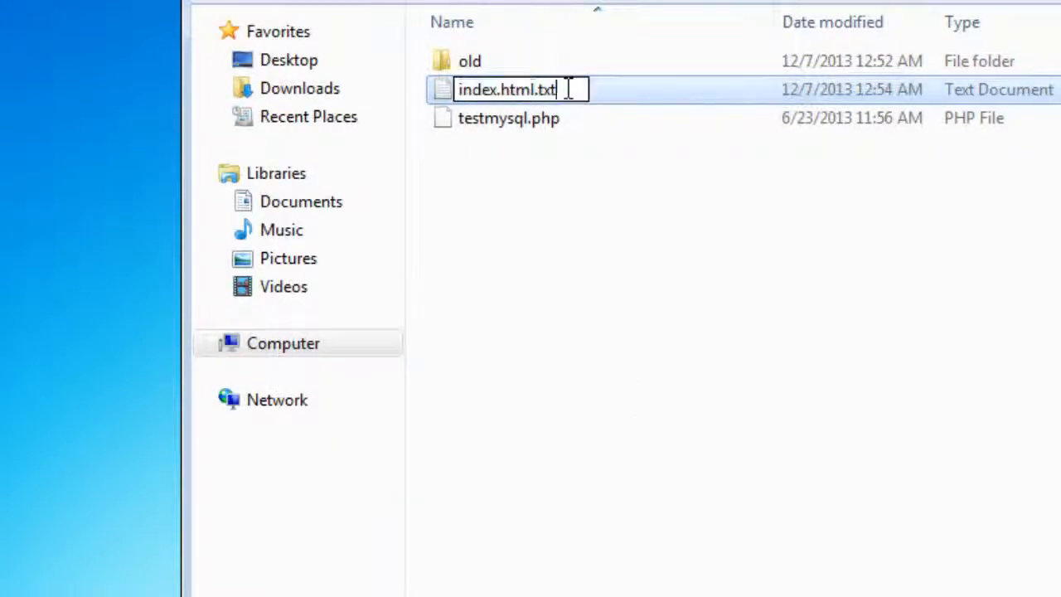
click(566, 88)
key(BackSpace)
key(BackSpace)
key(BackSpace)
key(BackSpace)
key(Return)
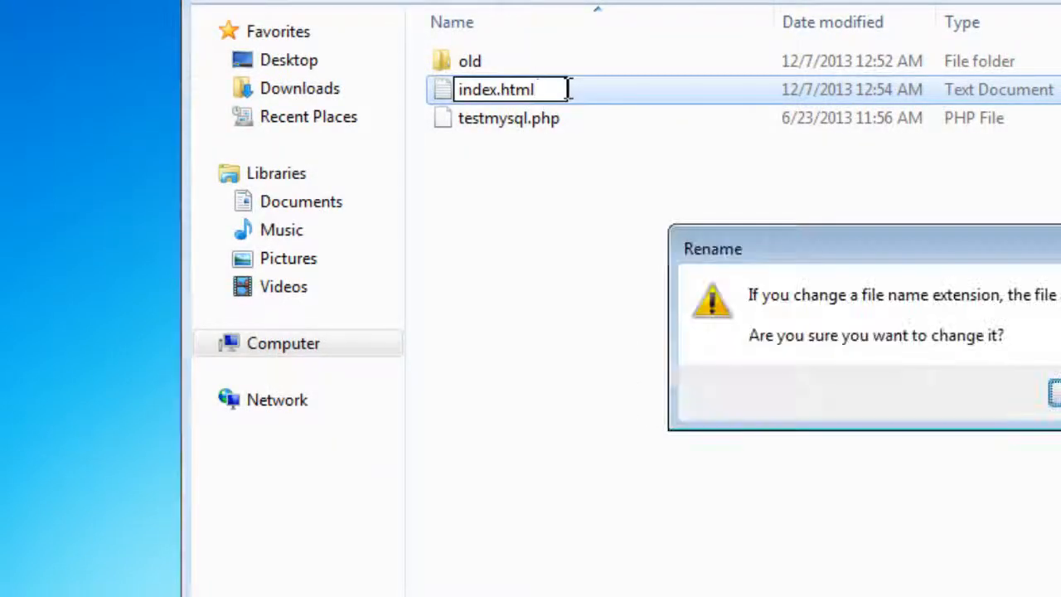
click(1054, 390)
click(771, 338)
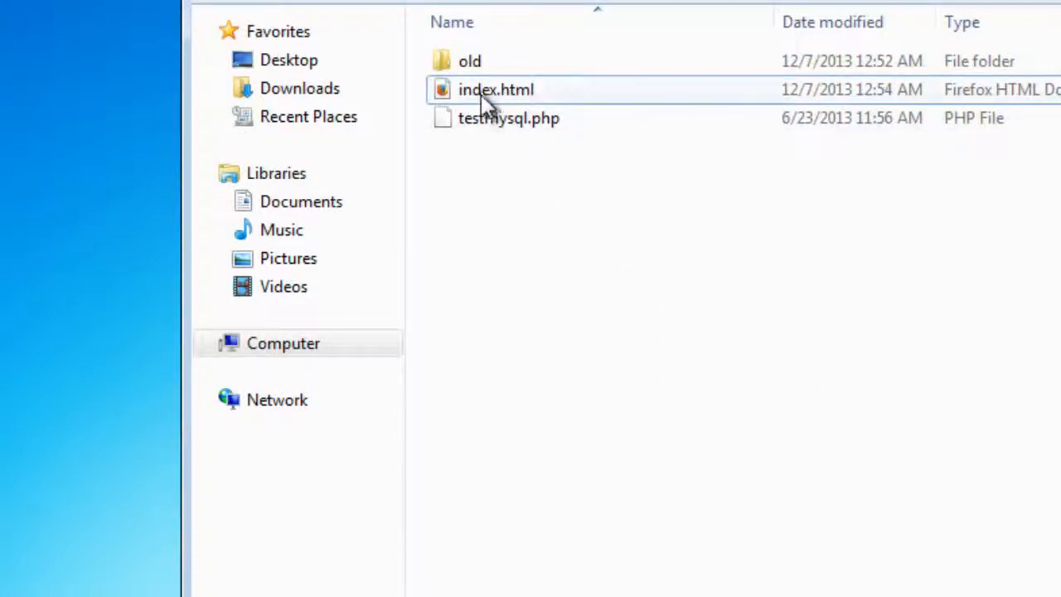
click(267, 594)
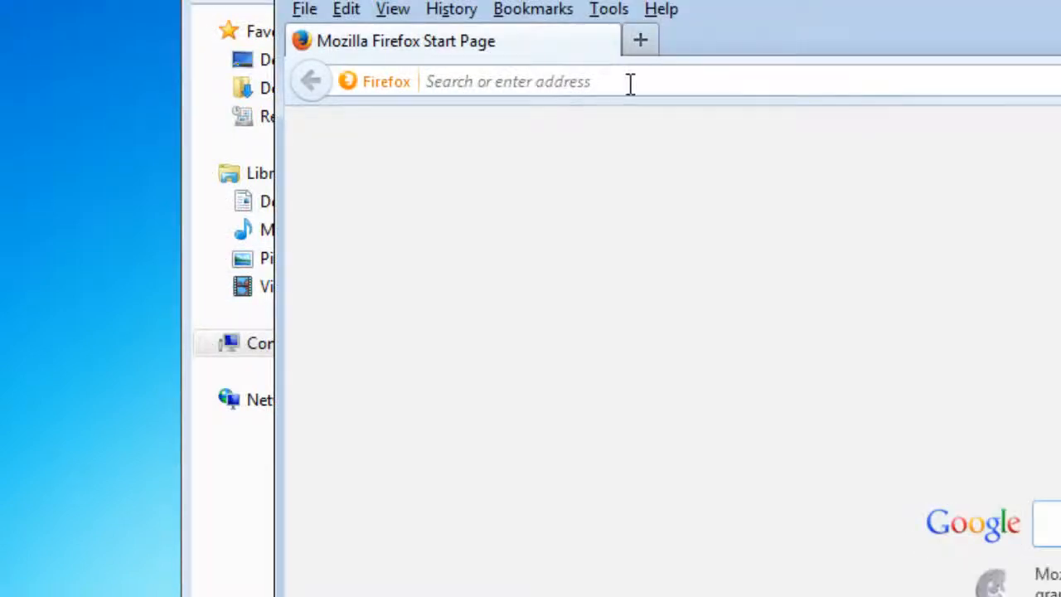
Load localhost in Firefox to view the 'Welcome to my website!' page, then close the browser
click(628, 83)
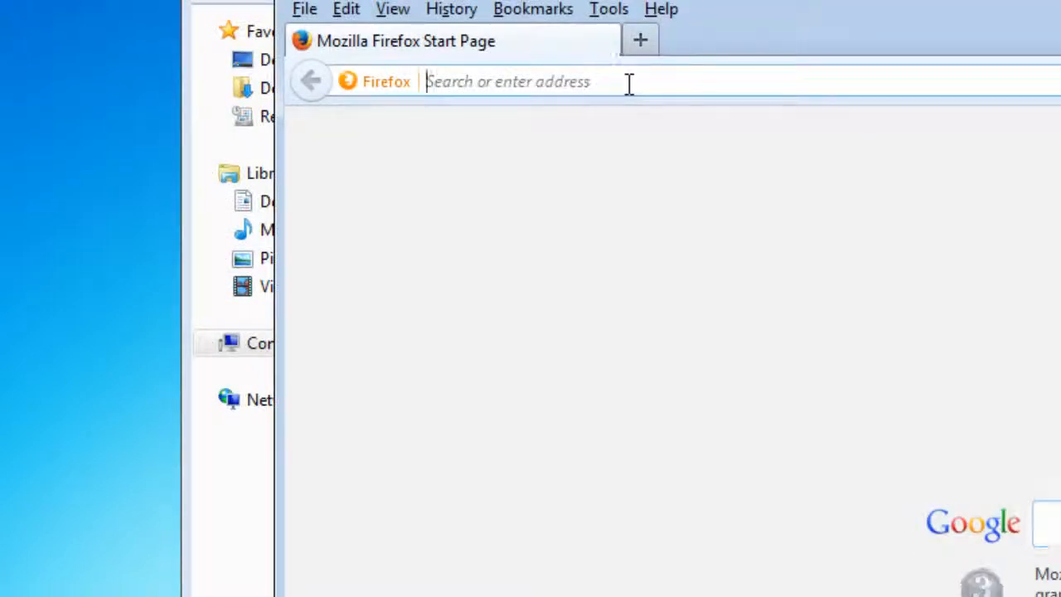
text(localhost/)
key(Return)
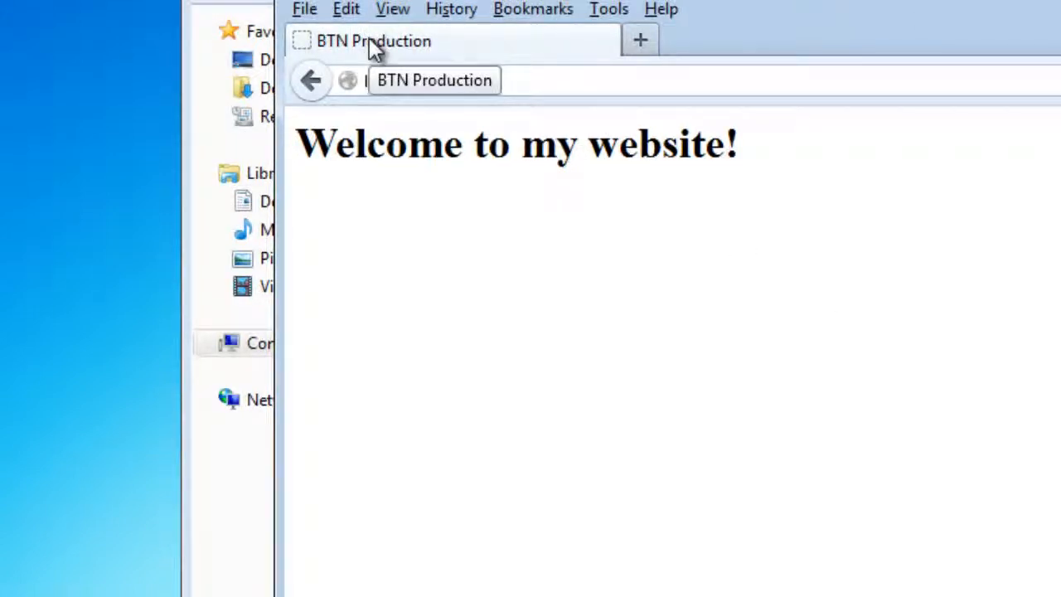
click(1060, 0)
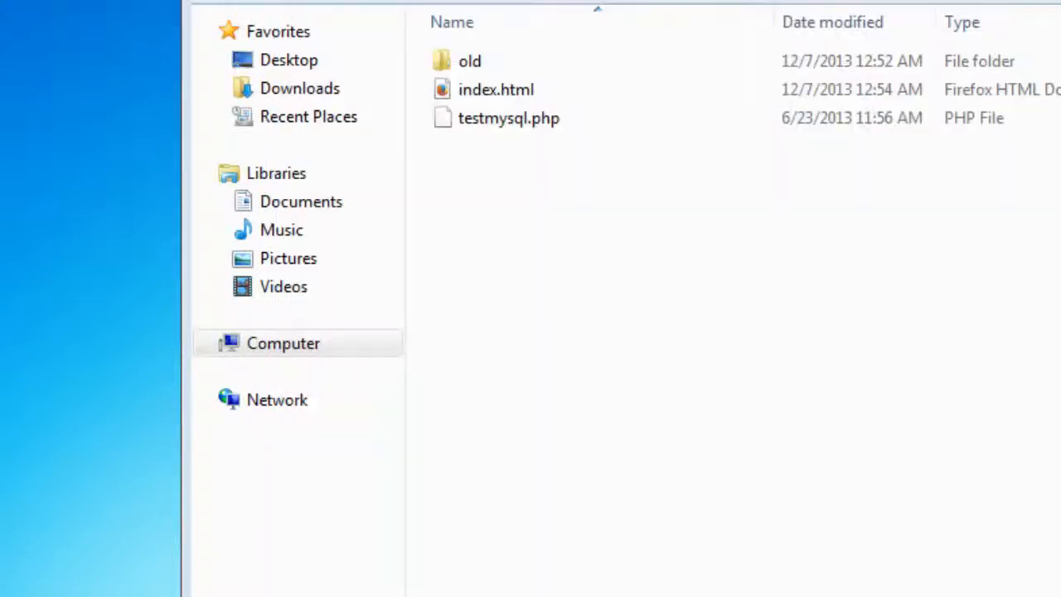
Close the www folder window holding index.html and testmysql.php
click(1060, 0)
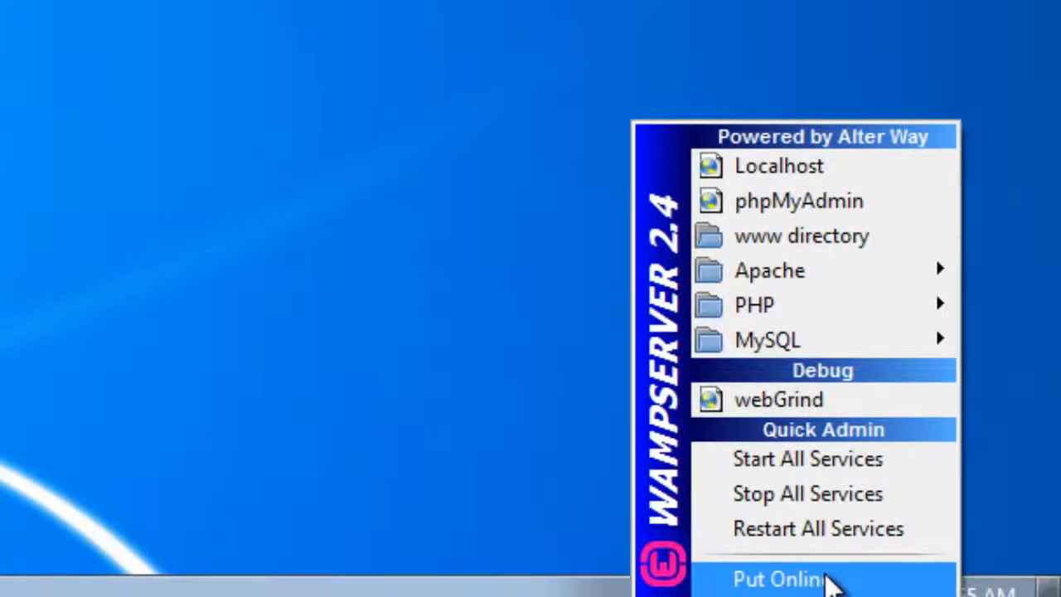
Put WampServer online, then reopen its tray menu to confirm the online state
click(830, 583)
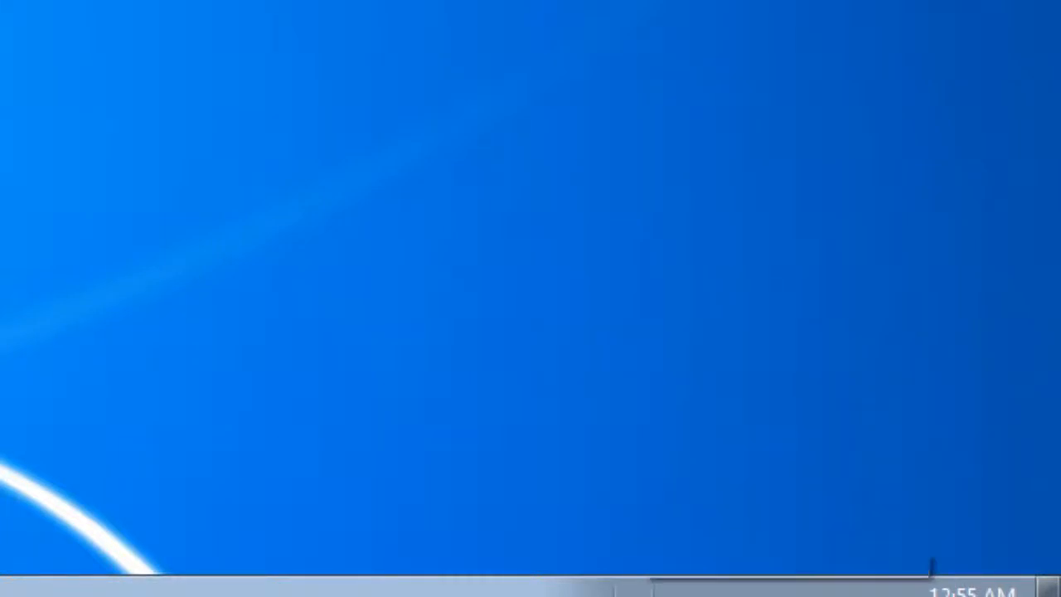
click(635, 594)
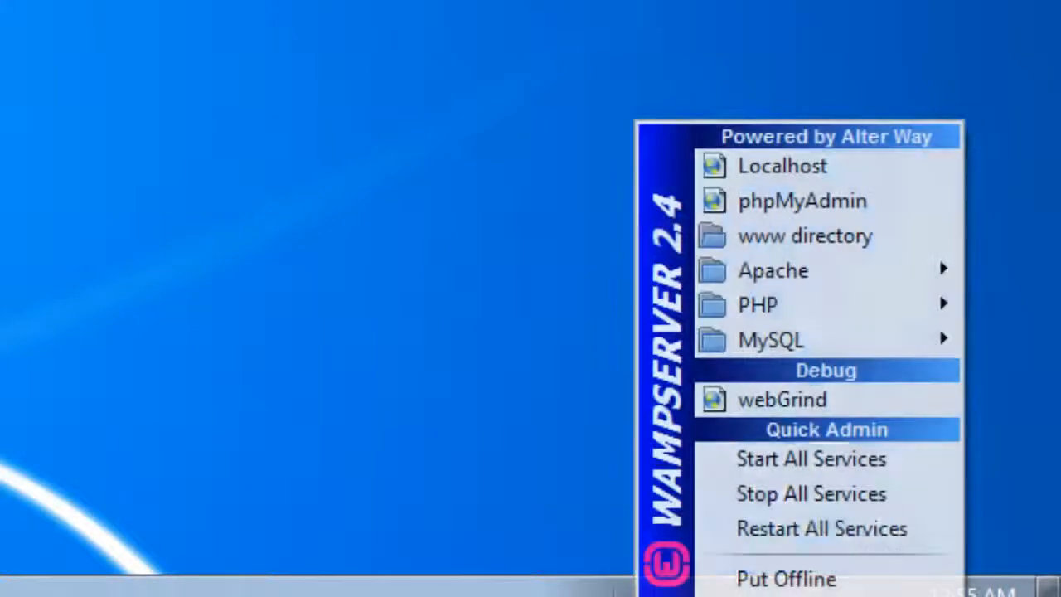
click(516, 448)
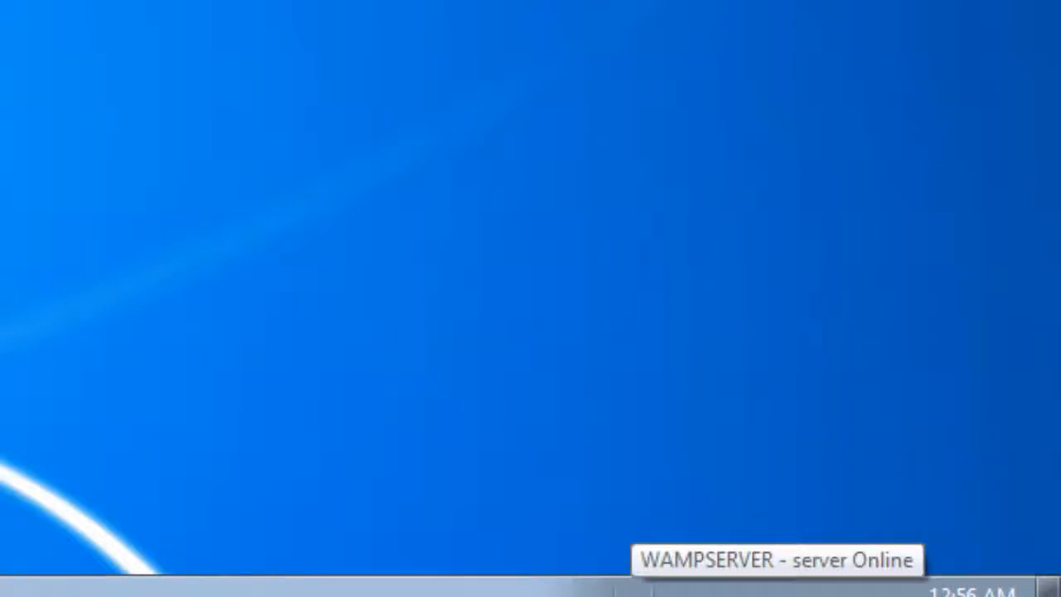
click(622, 591)
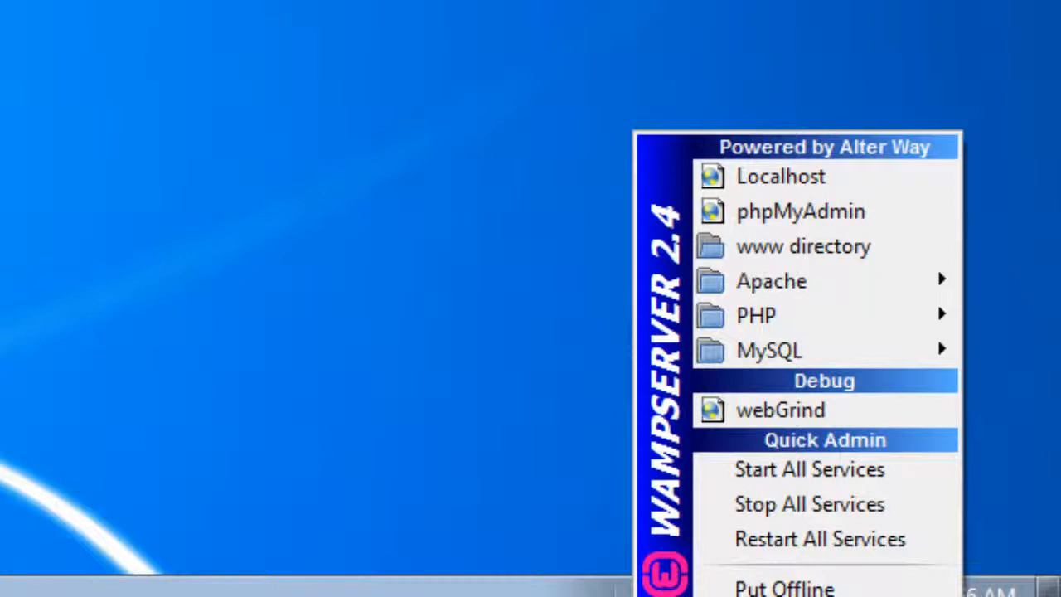
Open httpd.conf from the Apache menu and locate the Order Deny,Allow and Deny from all lines
mouse_move(816, 281)
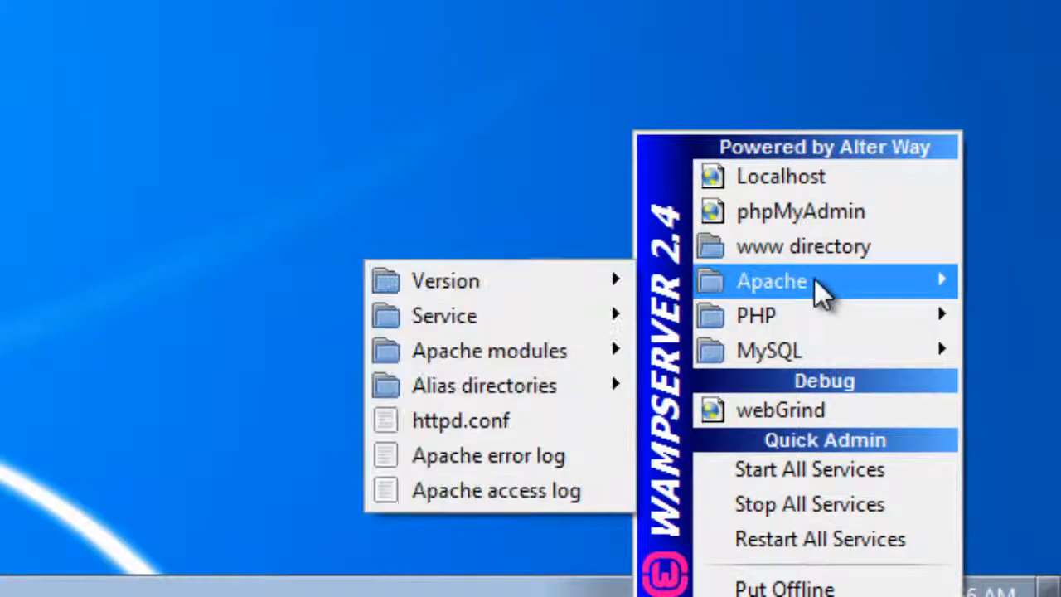
click(490, 429)
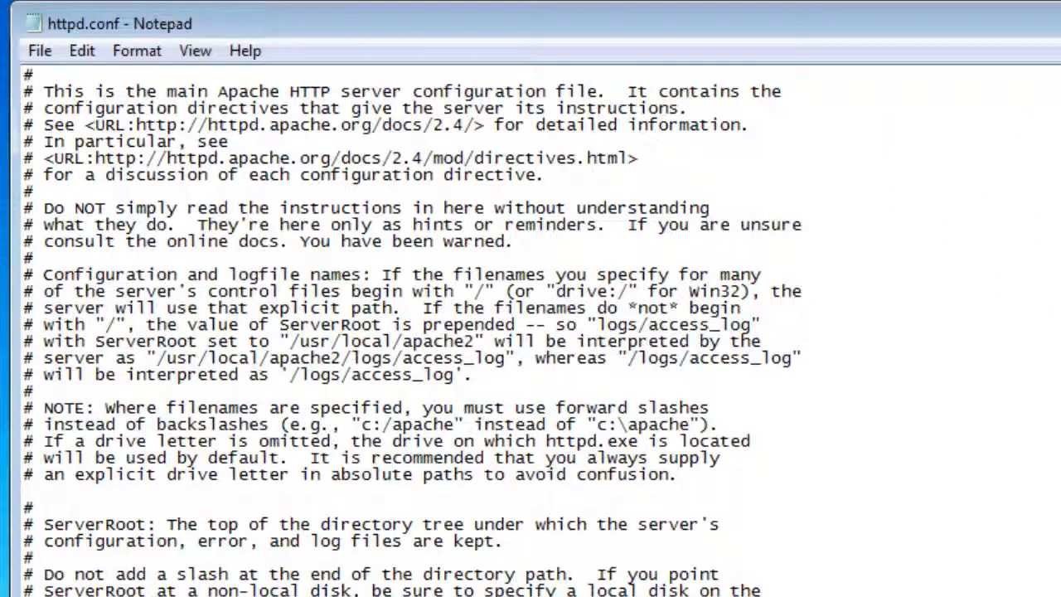
scroll(531, 331, down, 19)
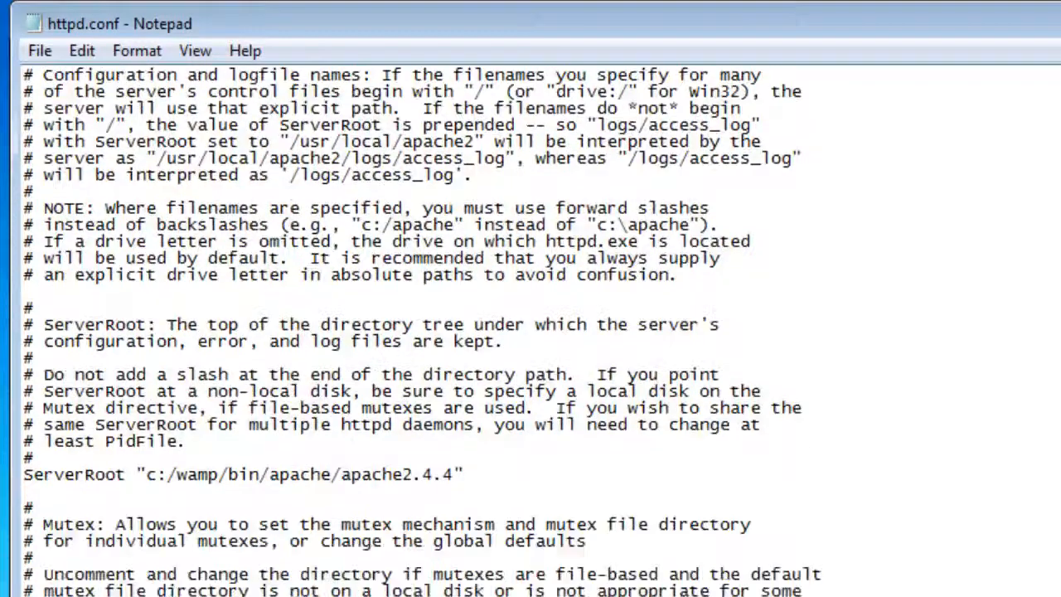
scroll(530, 331, down, 10)
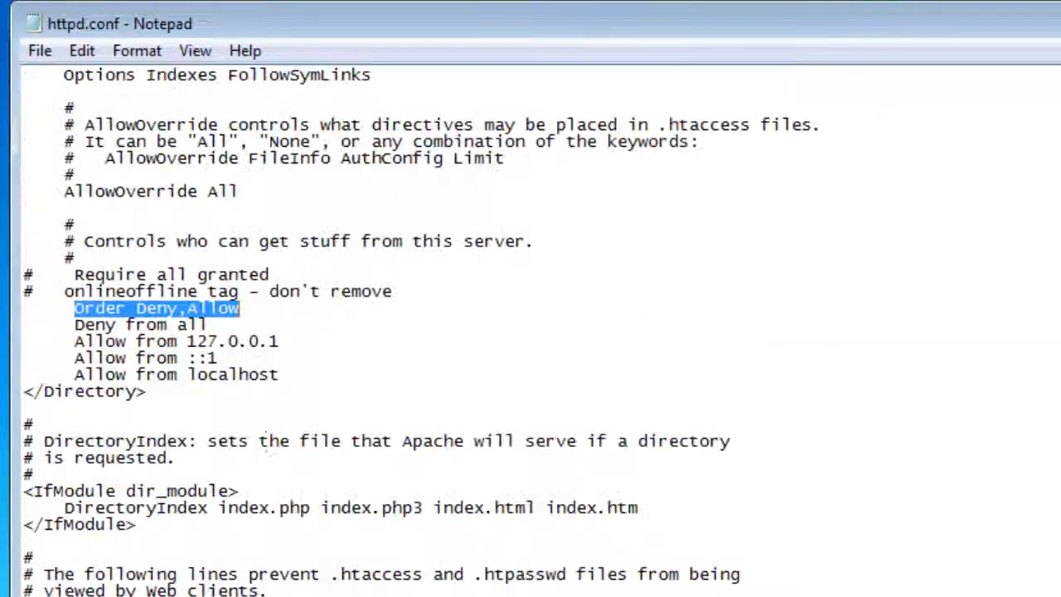
drag(217, 325, 31, 311)
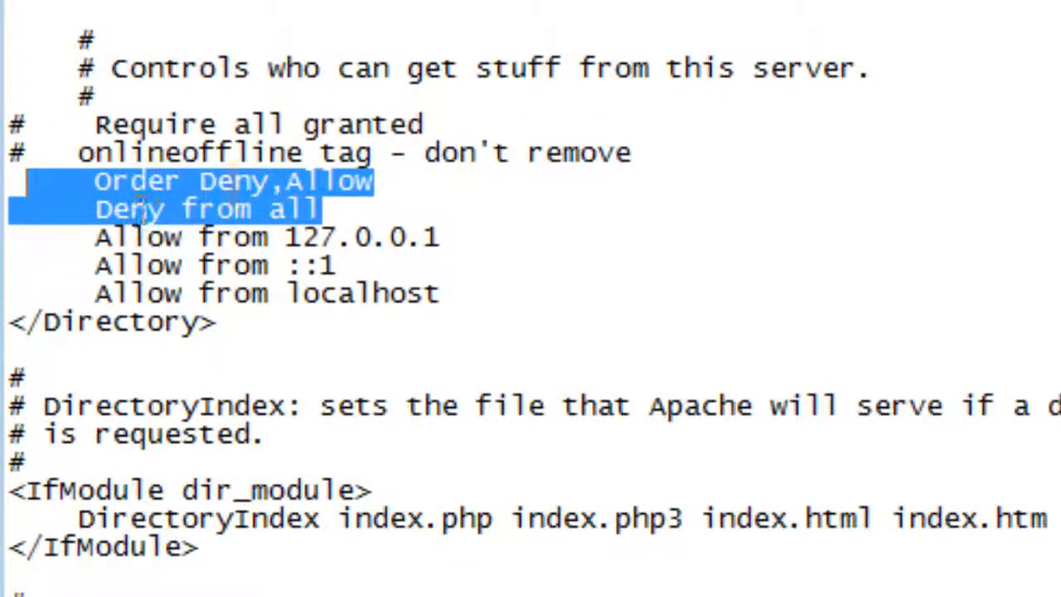
Change the lines to Order Allow,Deny and Allow from all, and save httpd.conf
double_click(246, 187)
click(270, 185)
key(BackSpace)
key(BackSpace)
key(BackSpace)
key(BackSpace)
text(Allow)
double_click(345, 192)
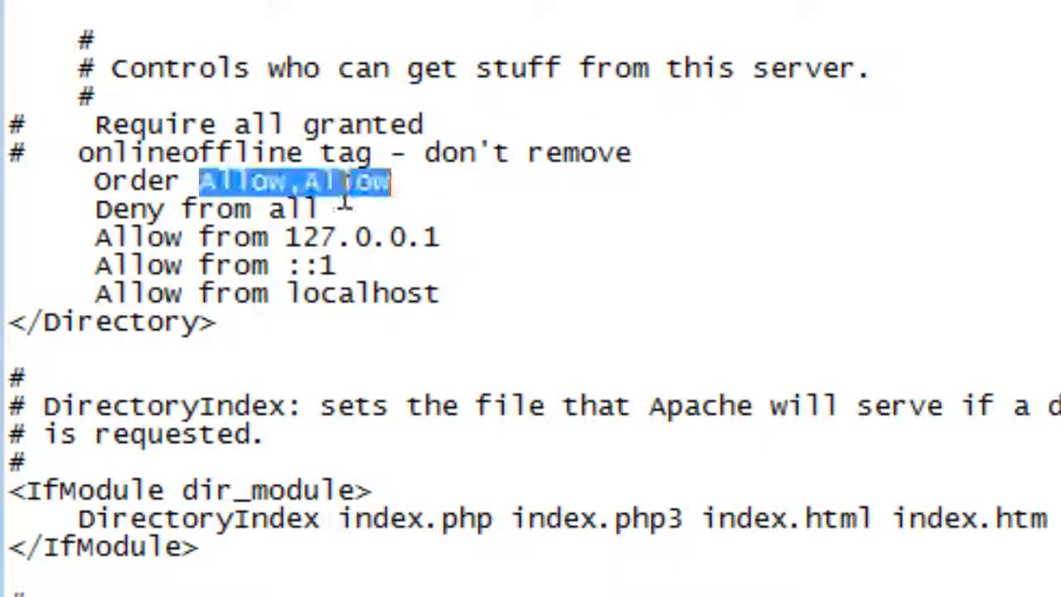
text(Allow,Deny)
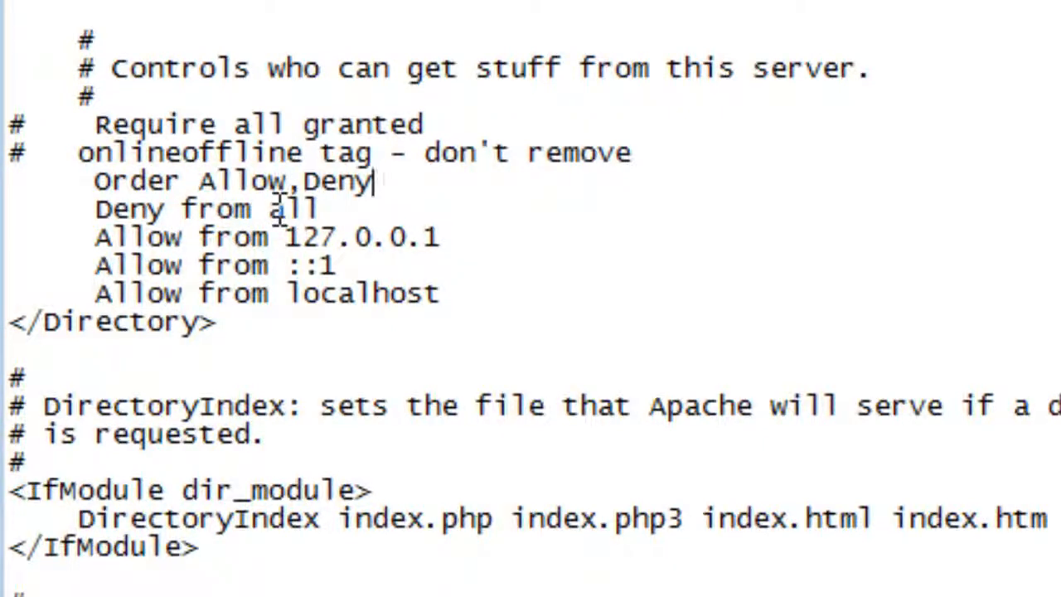
click(166, 209)
key(BackSpace)
key(BackSpace)
key(BackSpace)
key(BackSpace)
text(Allow)
mouse_move(336, 209)
mouse_down()
mouse_move(158, 218)
mouse_move(91, 207)
mouse_move(93, 181)
mouse_up()
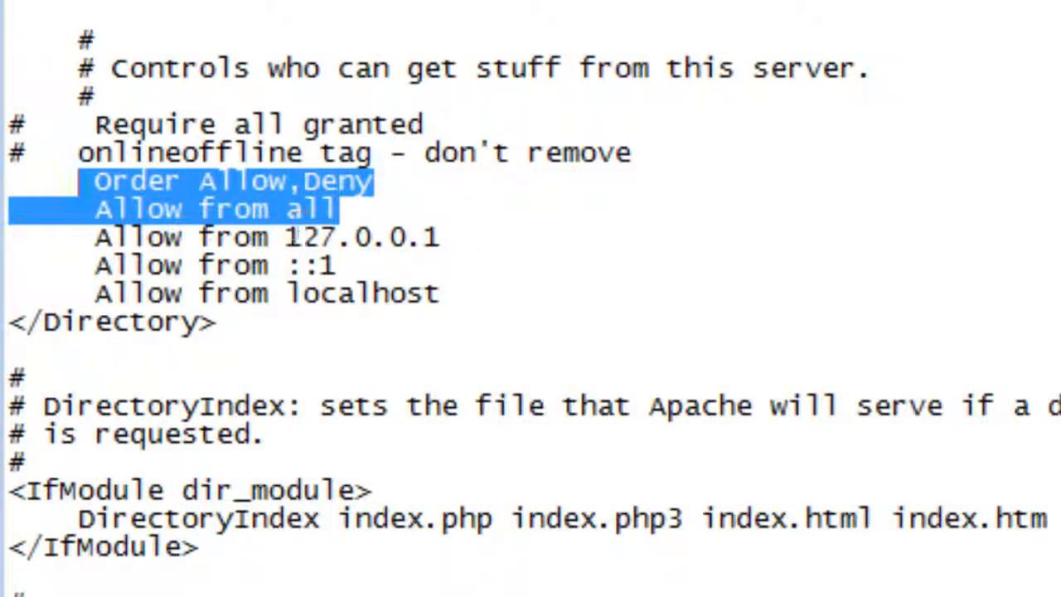
click(20, 1)
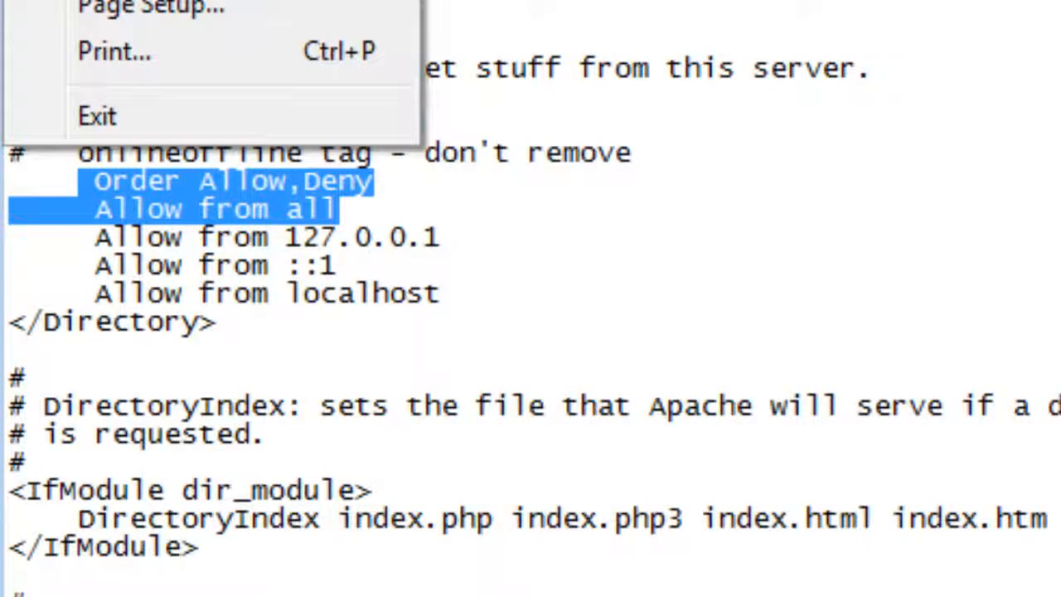
click(108, 1)
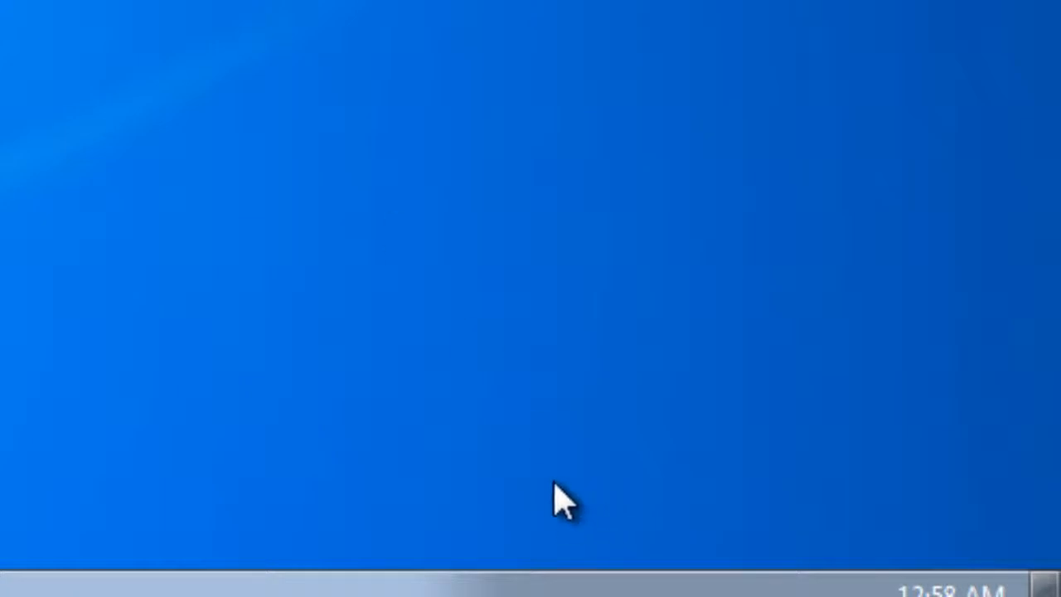
Restart all WampServer services from the tray menu
click(523, 589)
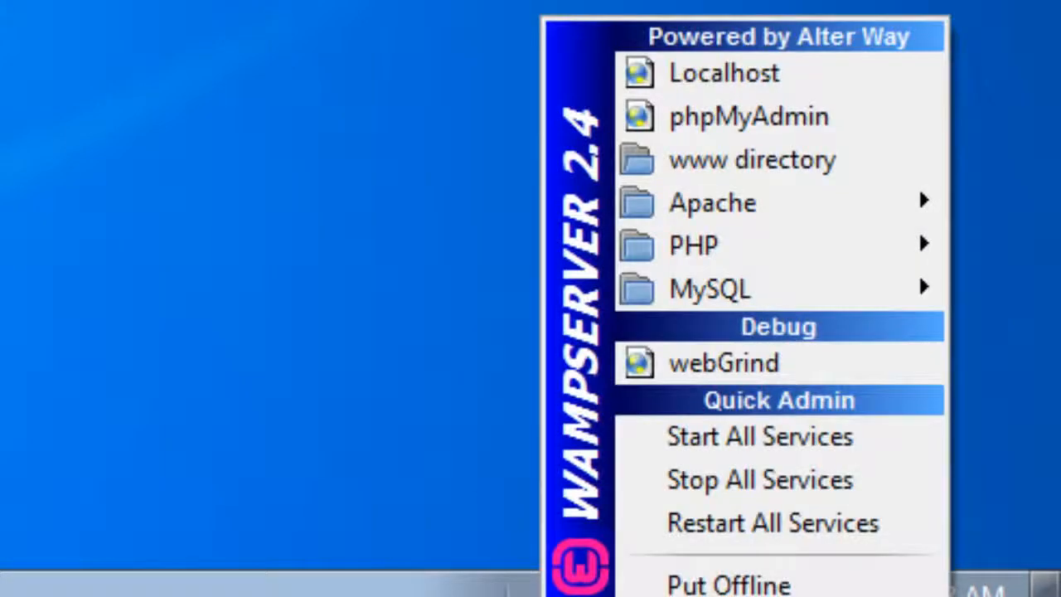
click(727, 547)
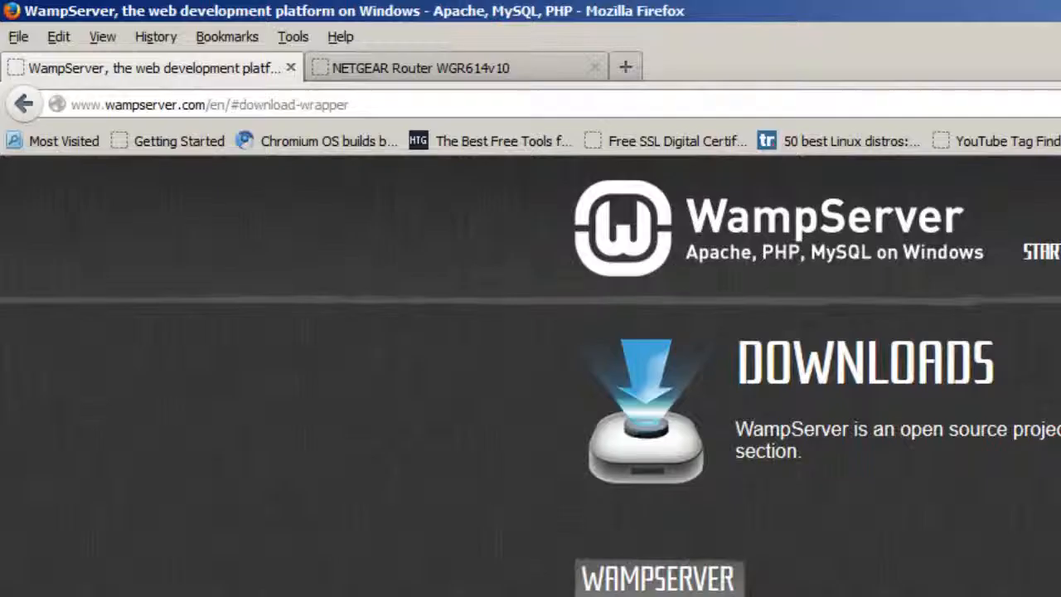
On the router's Port Forwarding page, start a custom service named HTTP, then return to the list
click(427, 66)
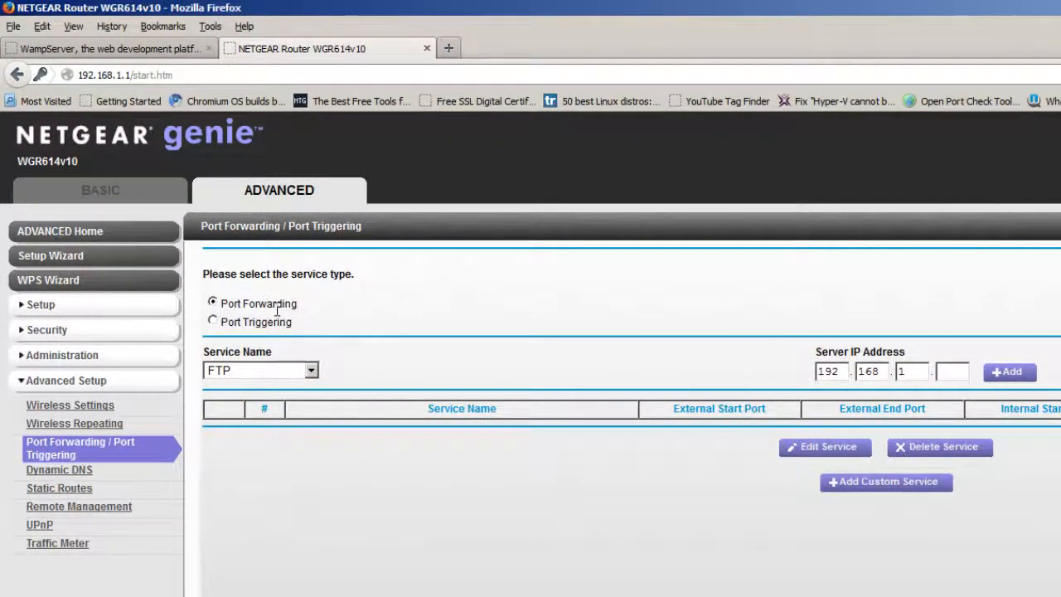
click(878, 494)
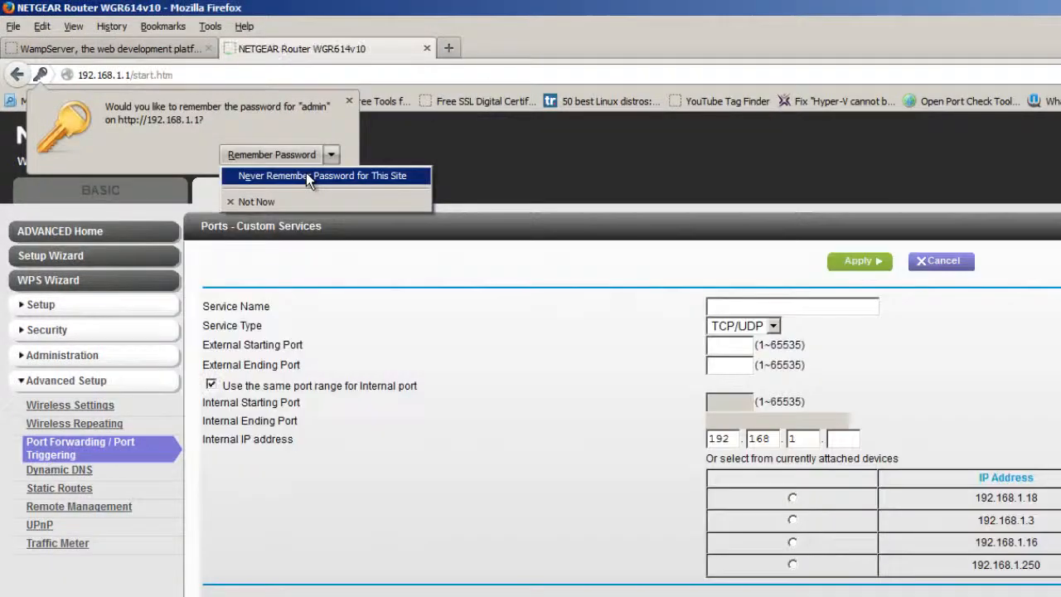
click(306, 175)
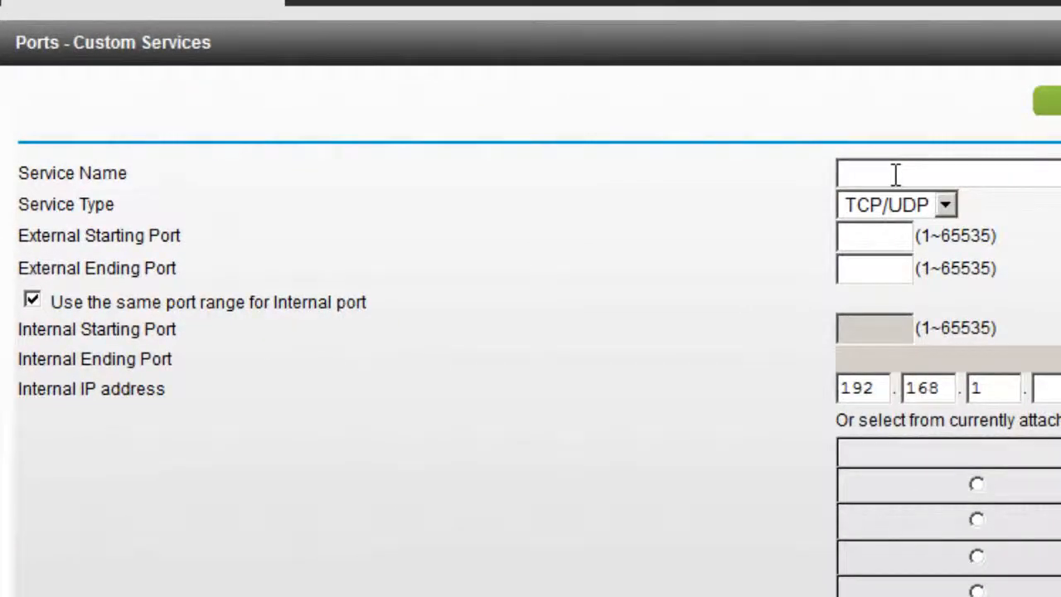
click(895, 174)
text(HTTP)
click(1051, 101)
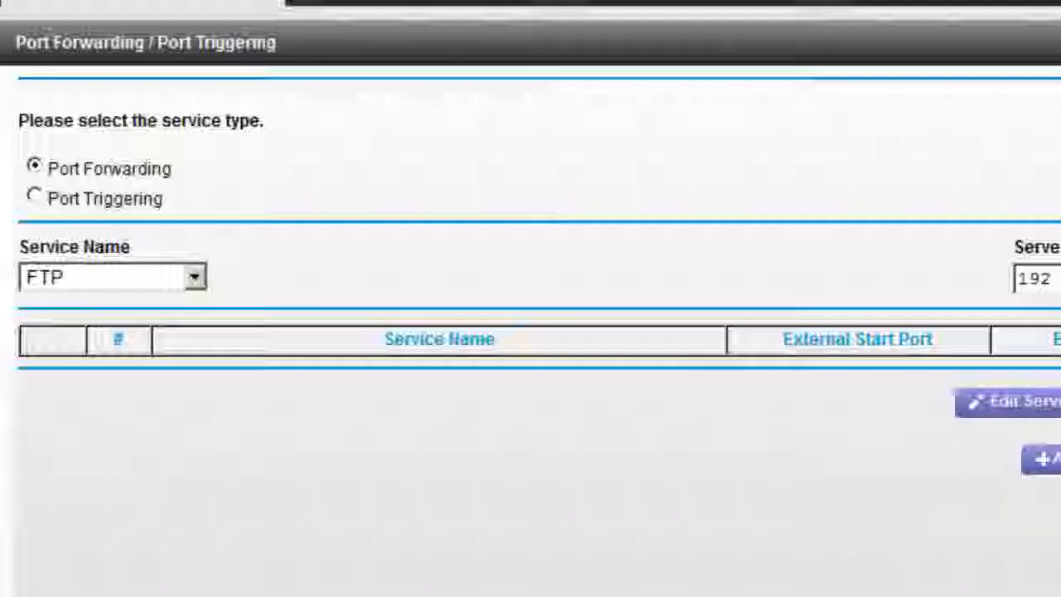
Select HTTP as the predefined service and open a command prompt to check the IP address
click(194, 278)
click(143, 325)
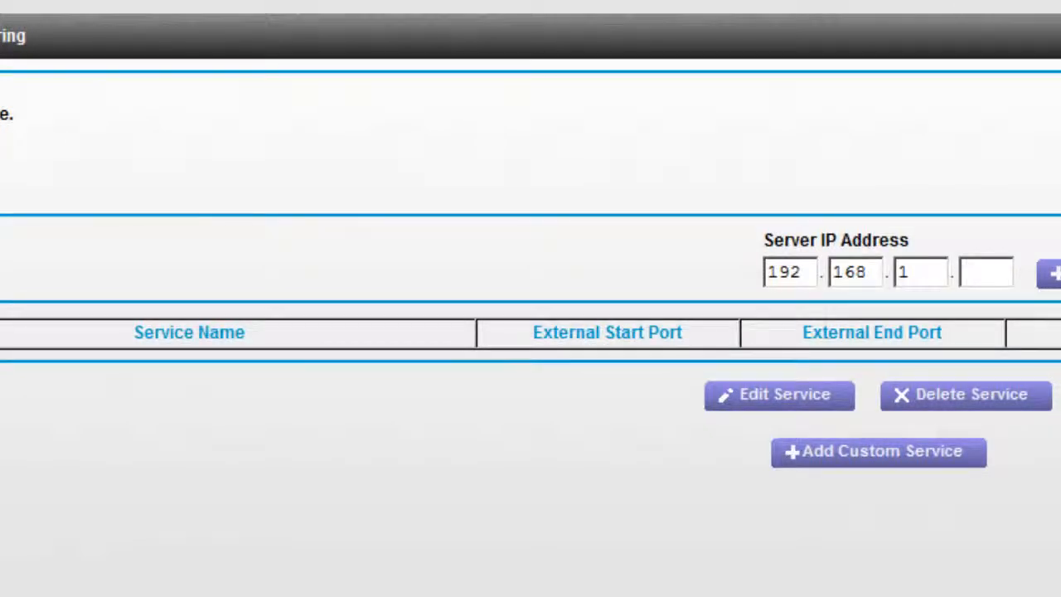
key(Return)
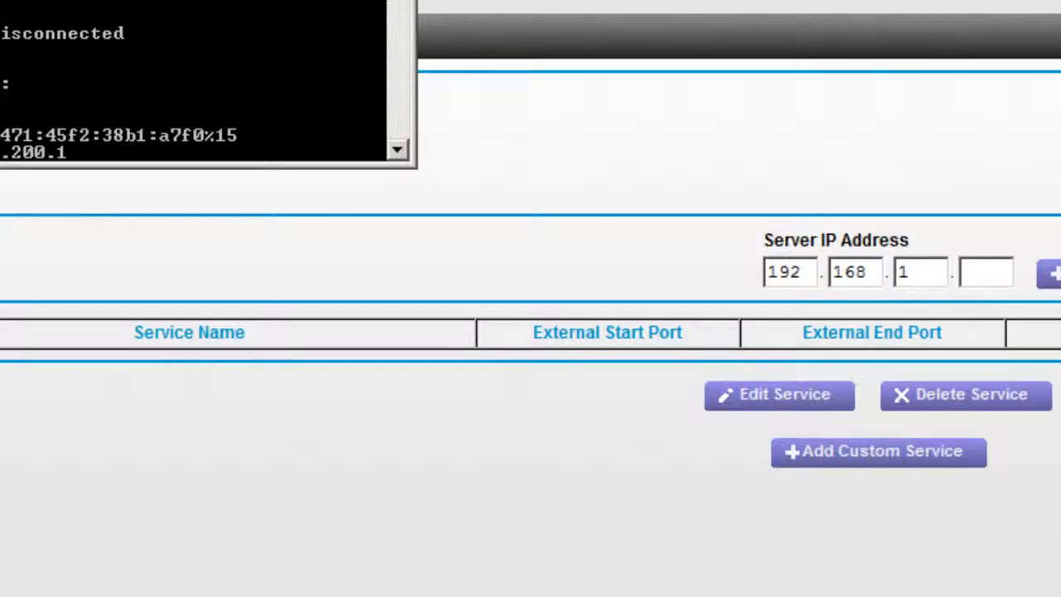
Forward HTTP to server IP 192.168.1.18, then check port 80 on the port tester
click(857, 254)
click(966, 272)
text(18)
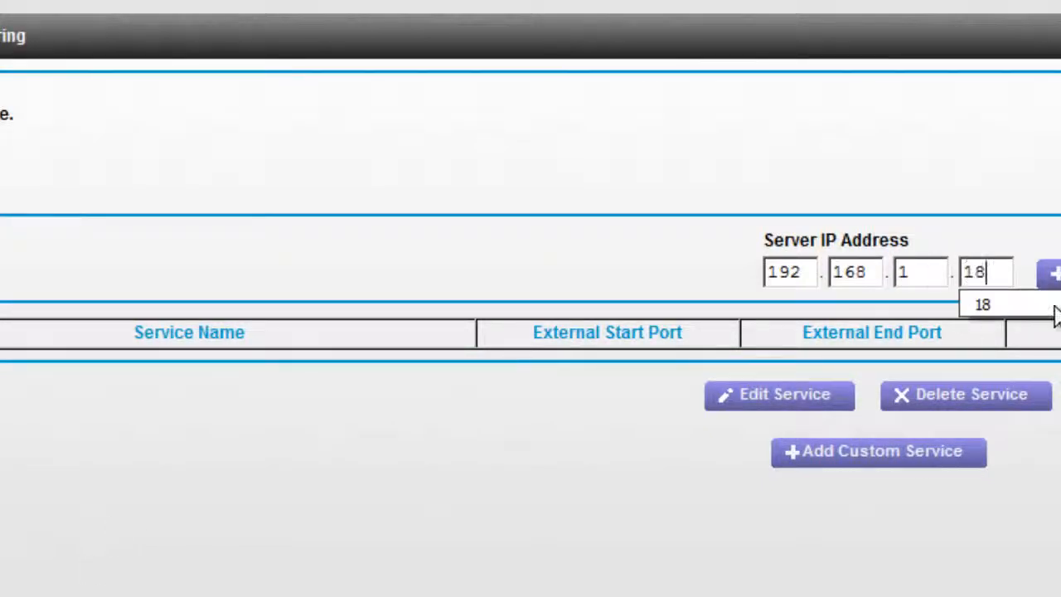
click(1051, 274)
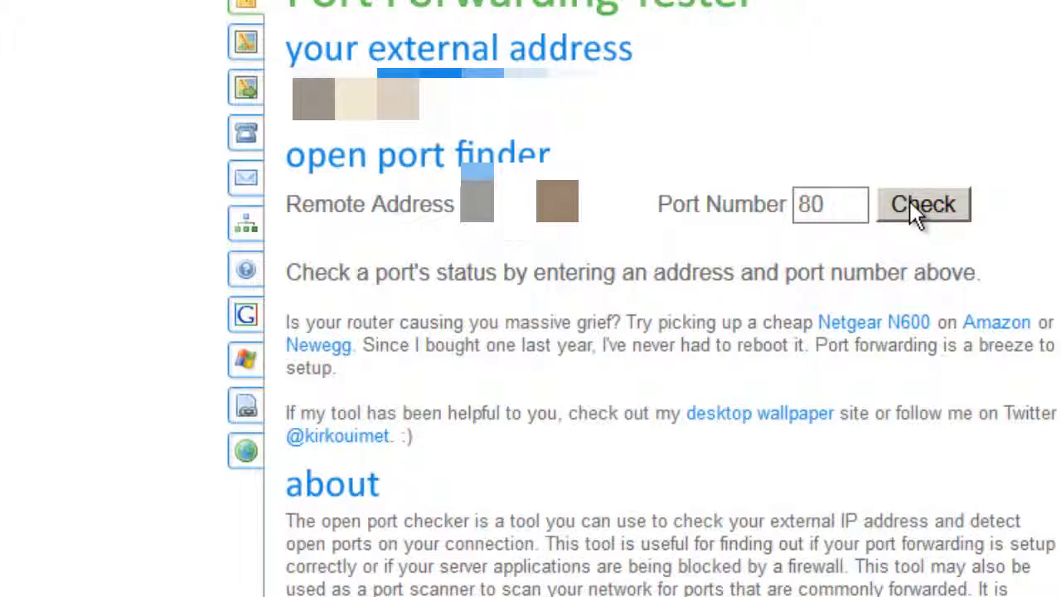
click(910, 199)
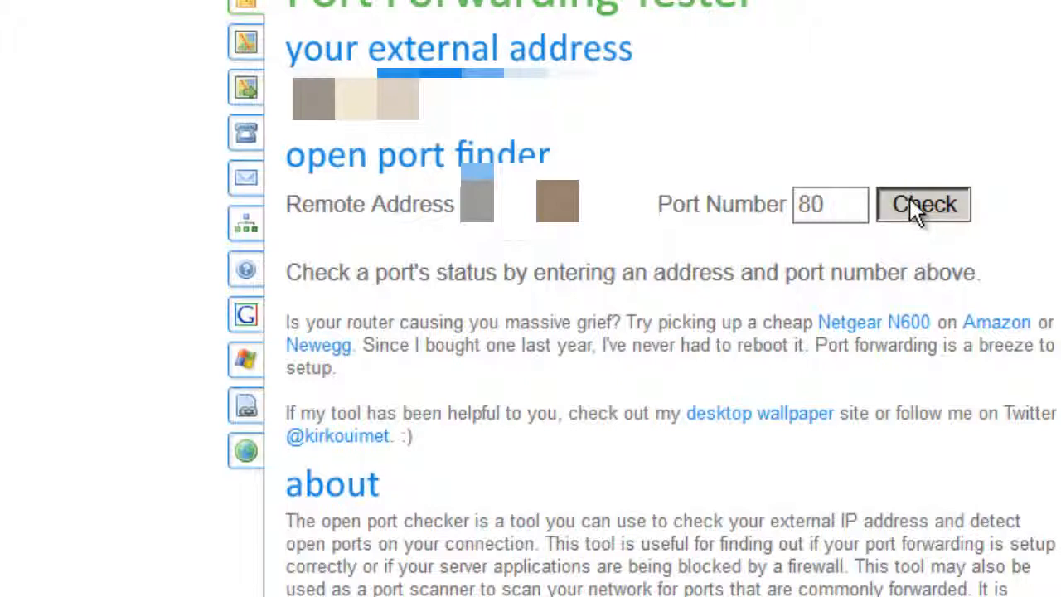